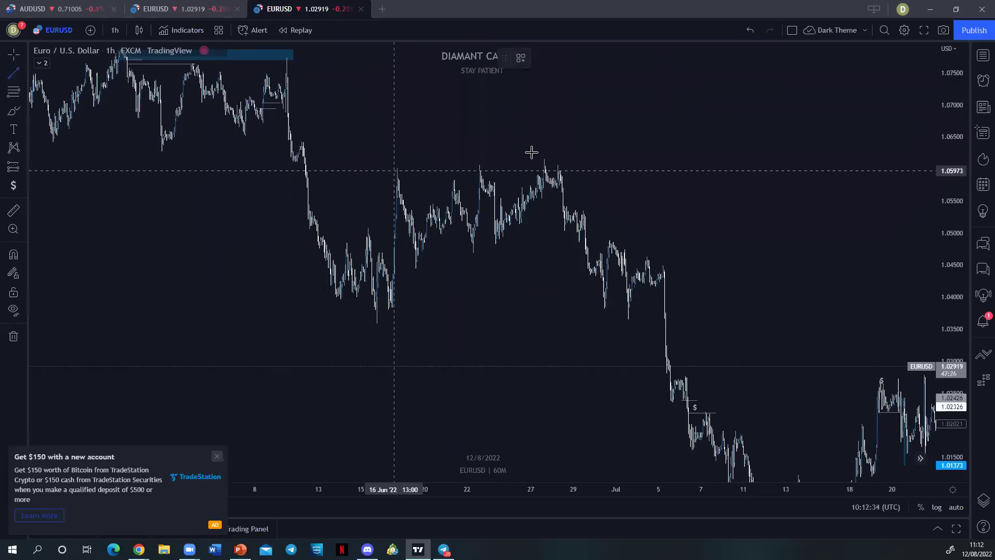
Step: Draw two rising trend lines enclosing the second-half-of-June consolidation, one along the highs and one along the lows extended past the breakdown
left_click(564, 159)
left_click(412, 270)
left_click(620, 208)
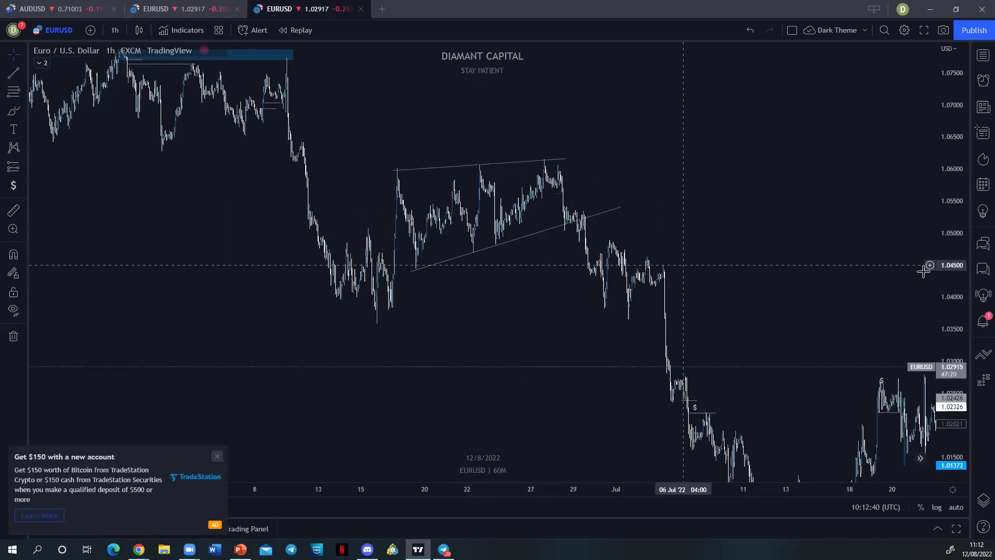
Step: Draw a horizontal line at about 1.03831 from the low before the mid-June rally to the 30 June low
scroll(662, 270, "up", 2)
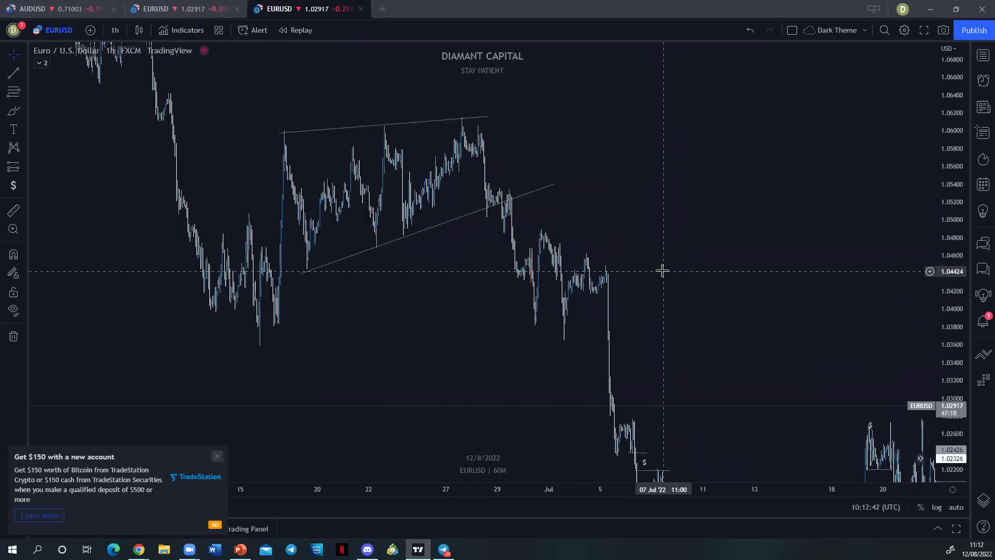
left_click_drag(614, 200, 763, 207)
scroll(749, 206, "up", 3)
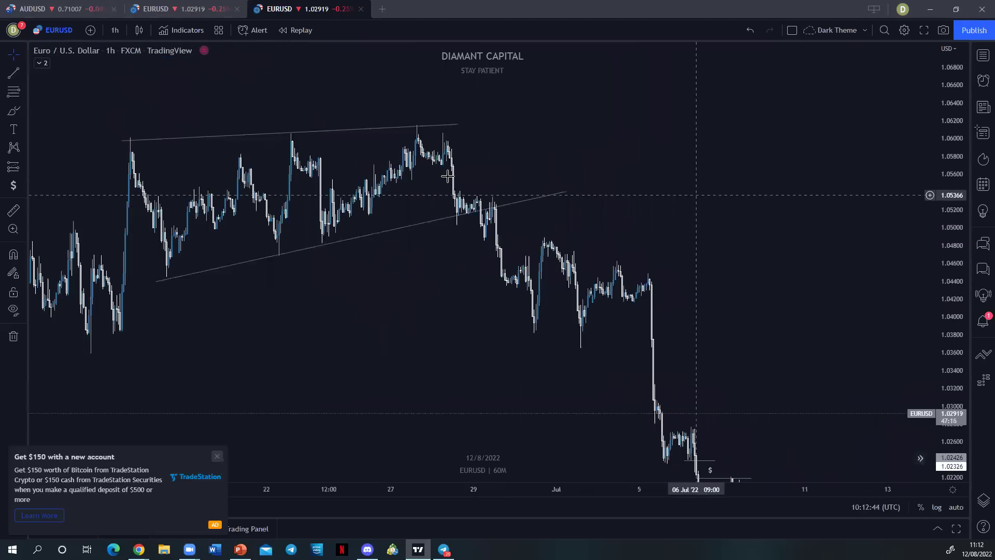
scroll(517, 340, "left", 2)
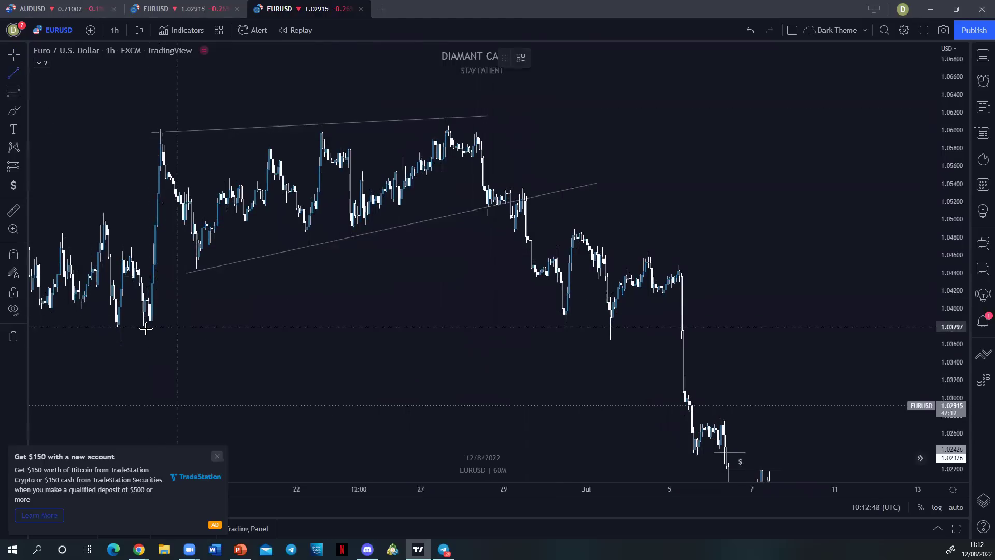
left_click(145, 324)
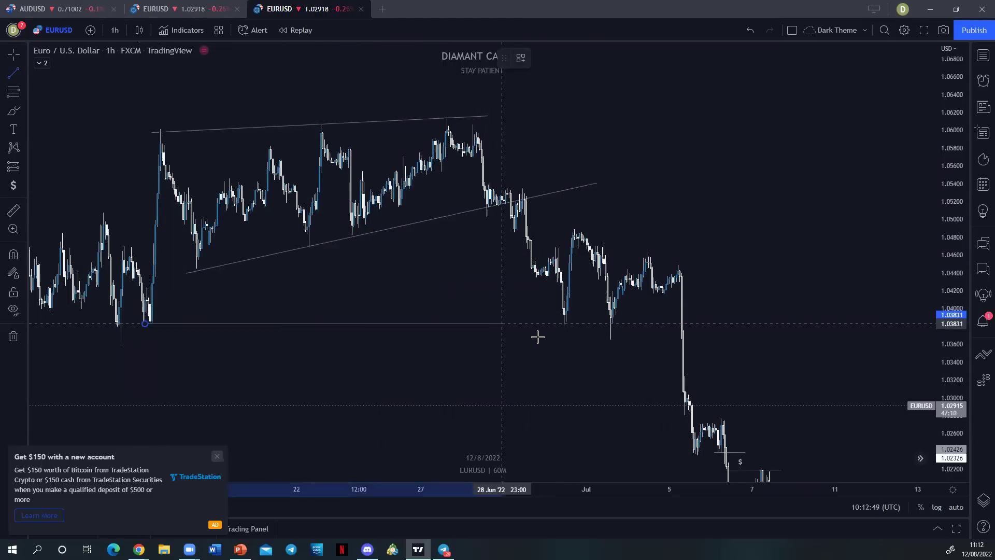
left_click(568, 325)
Step: Shade the zone just above the horizontal low line with a rectangle reaching past the 30 June low, and delete that rectangle
left_click_drag(145, 326, 238, 304)
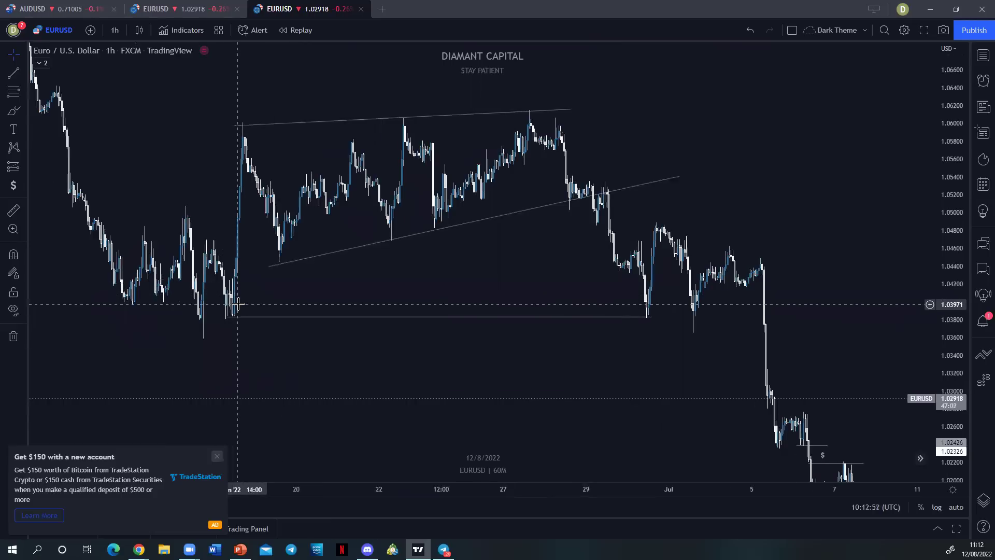
left_click(21, 117)
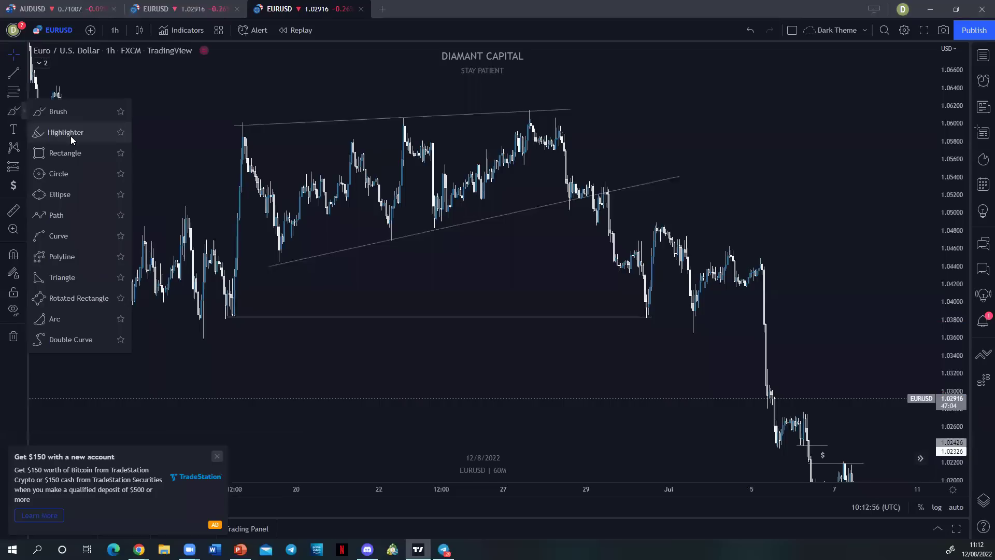
left_click(73, 150)
left_click_drag(226, 317, 670, 297)
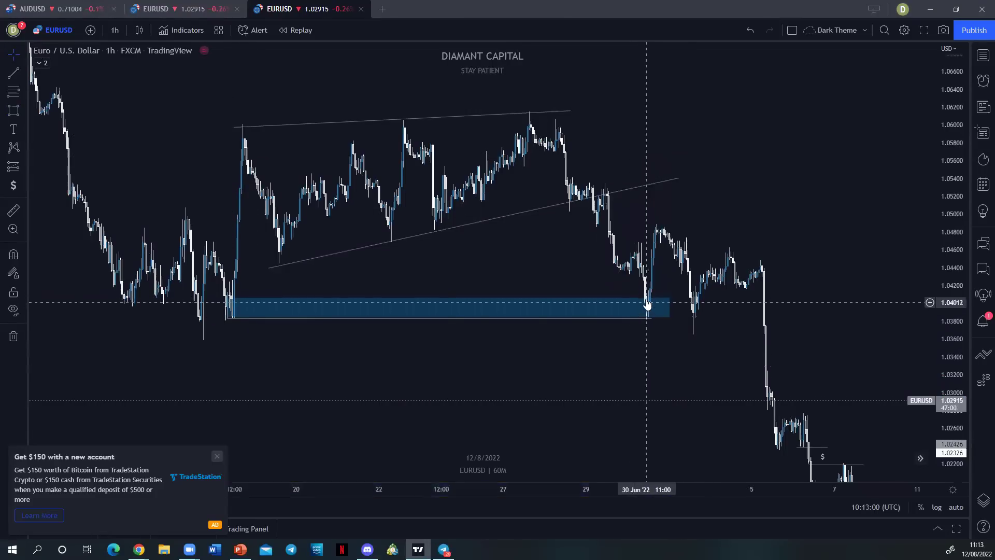
left_click(615, 302)
key("Delete")
Step: Draw a rectangle over the 29 June retest of the broken trend line, about 1.0507 to 1.0536, extended to about 5 July
left_click_drag(633, 222, 592, 218)
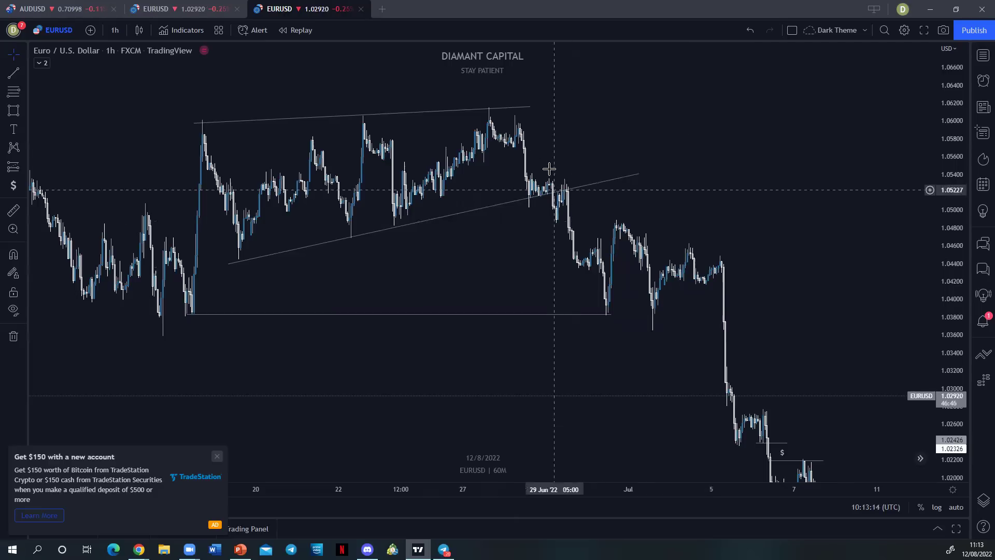
left_click_drag(696, 388, 654, 378)
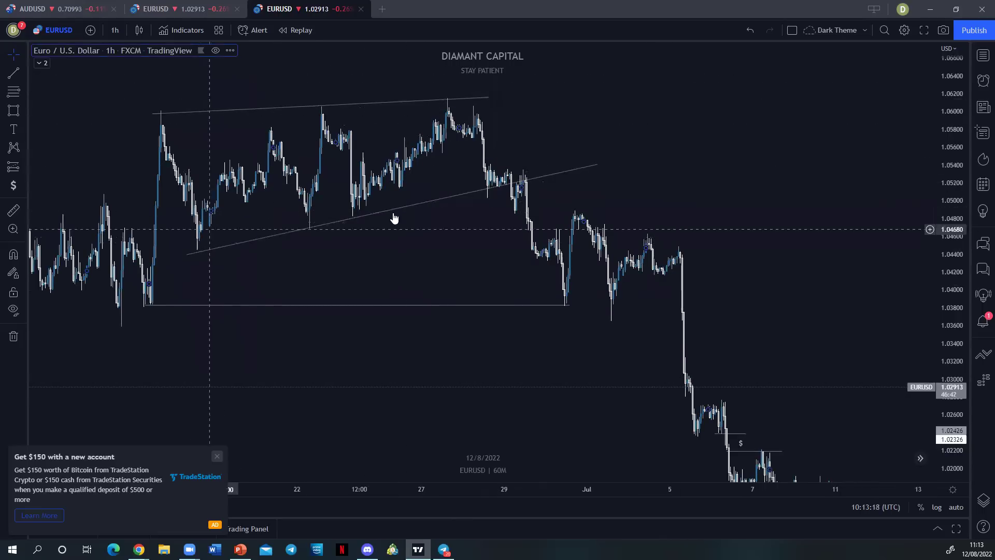
scroll(471, 259, "right", 3)
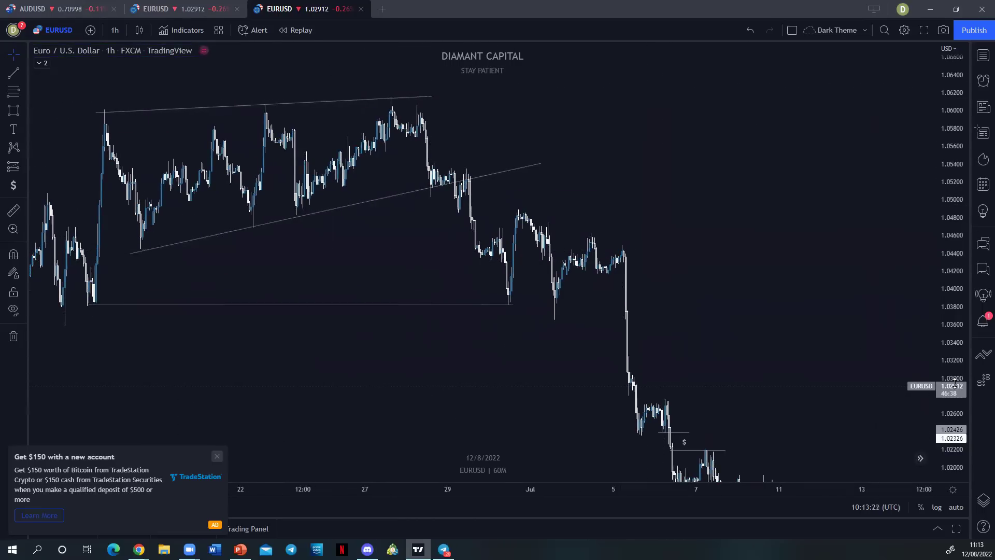
scroll(682, 318, "up", 3)
left_click_drag(694, 192, 703, 218)
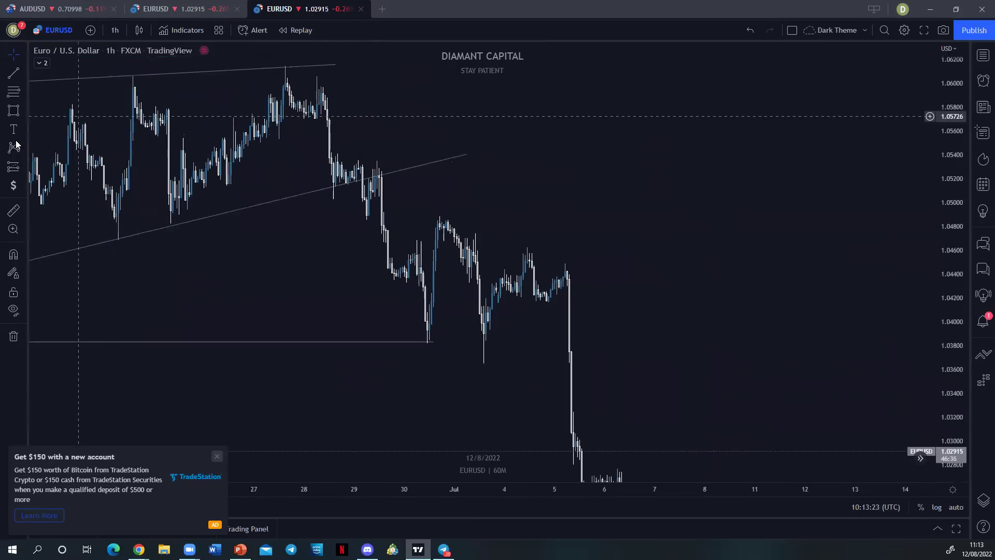
left_click(24, 111)
left_click(47, 150)
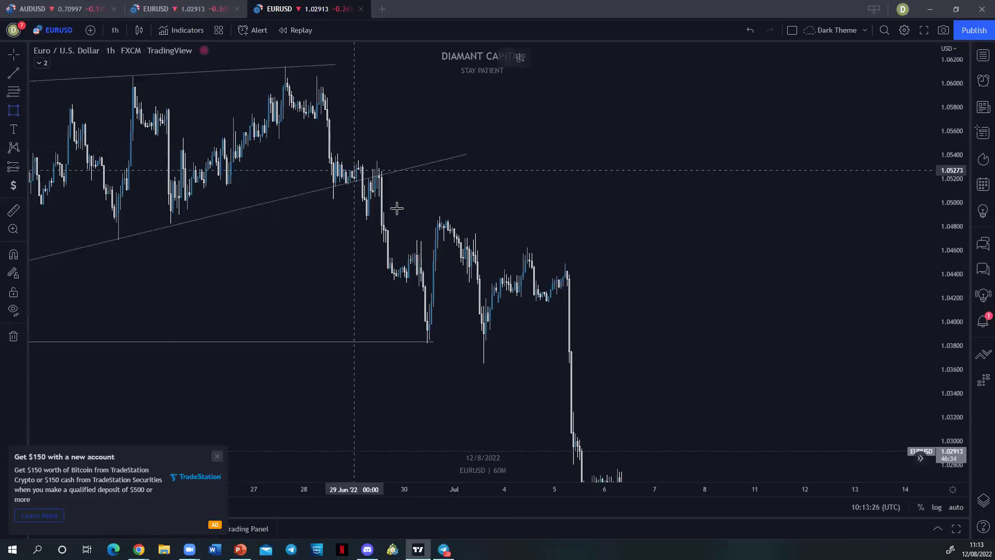
left_click_drag(371, 194, 551, 157)
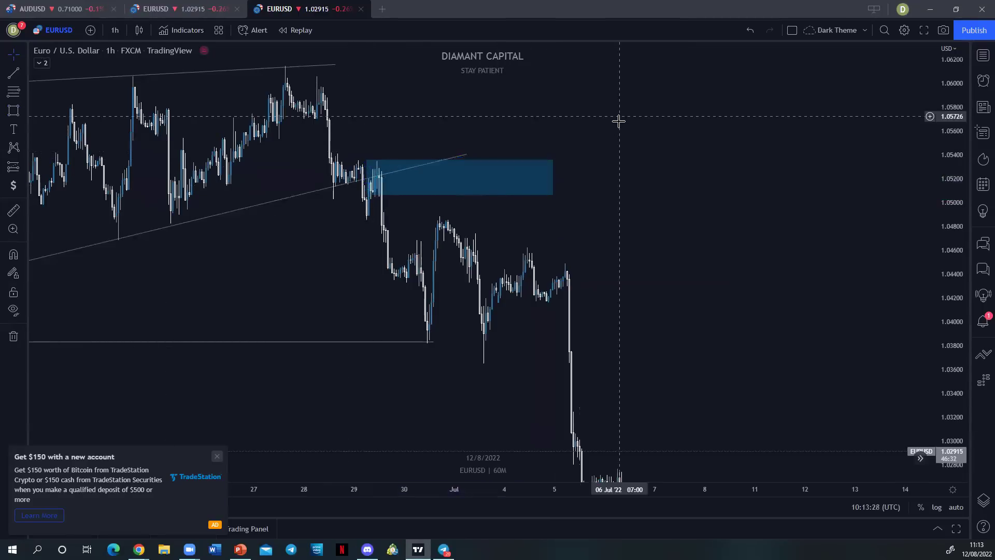
Step: Draw a rectangle over the 1 July pullback high, from about 1.0448 to 1.0475, extended to about 5 July
scroll(642, 249, "up", 3)
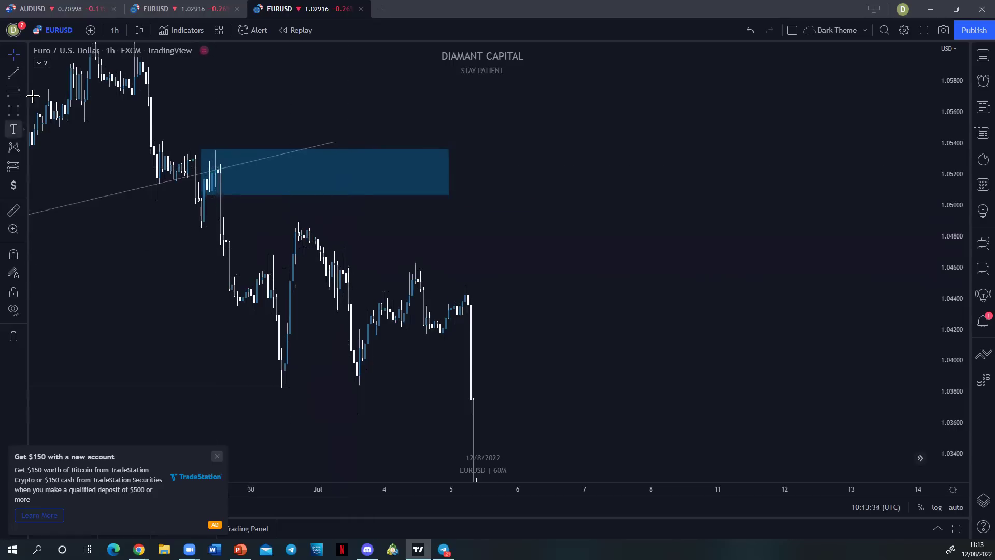
left_click(340, 285)
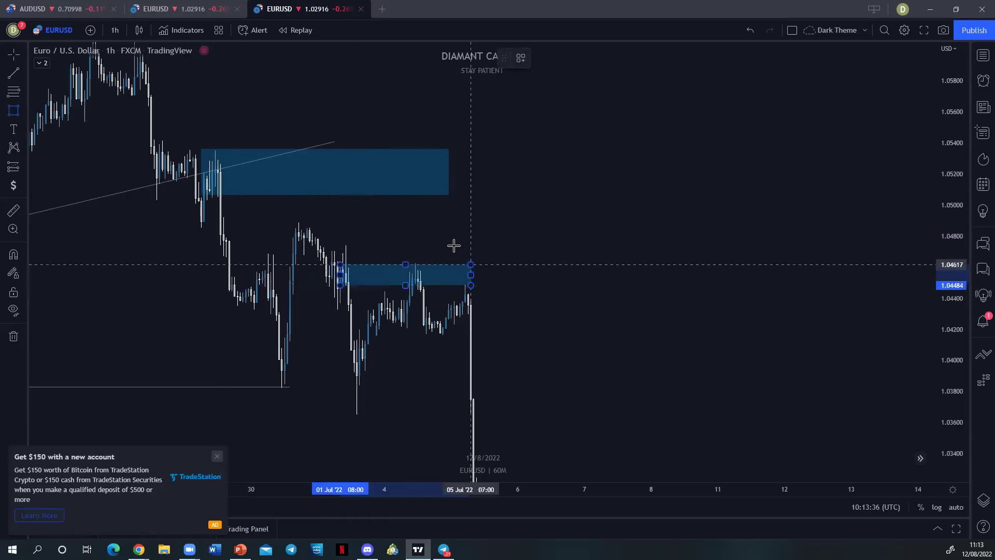
left_click(448, 244)
Step: Draw a rectangle over the 4 July swing high, from about 1.0444 to 1.0464, extended beyond the 5 July sell-off
left_click_drag(553, 251, 842, 209)
scroll(832, 249, "down", 6)
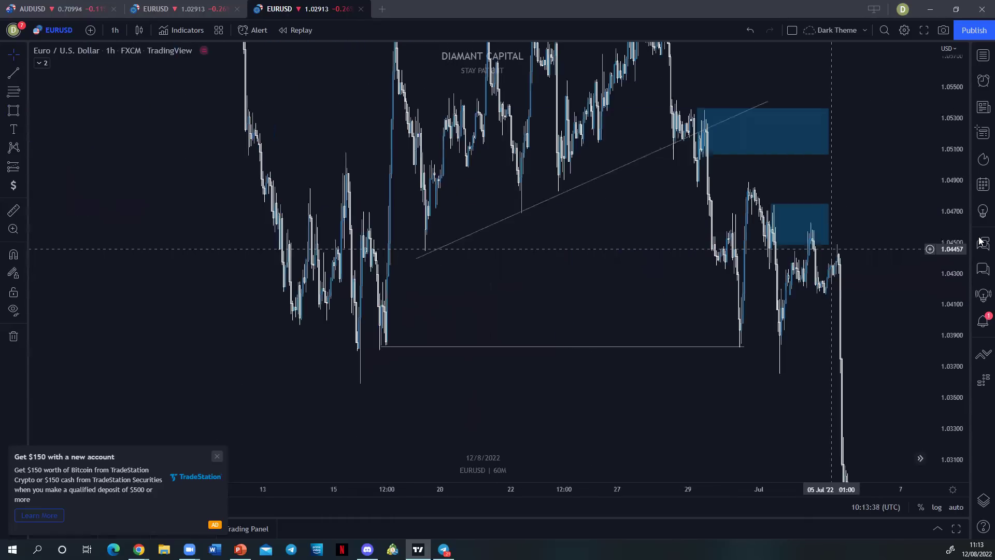
left_click_drag(953, 221, 956, 290)
scroll(607, 323, "up", 1)
scroll(637, 325, "up", 2)
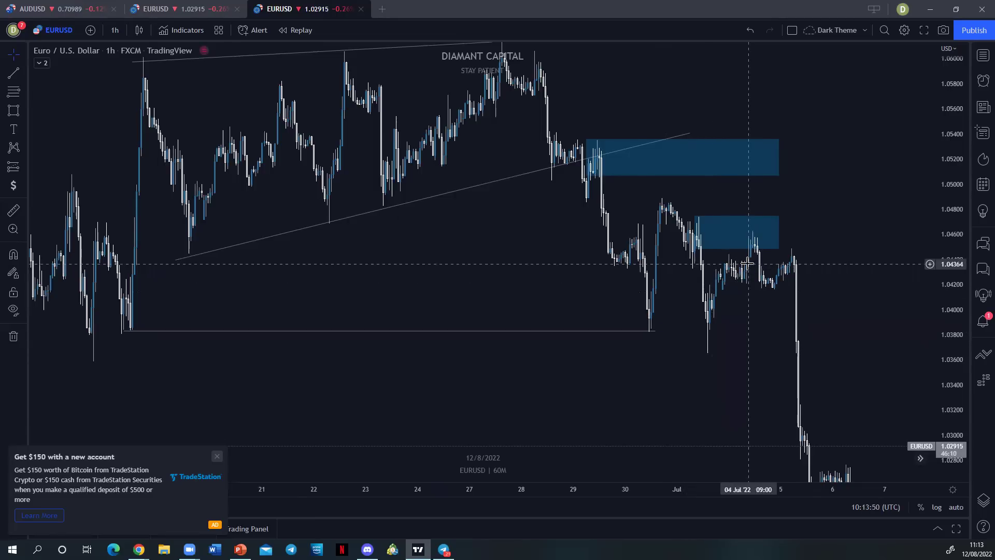
scroll(745, 263, "up", 1)
left_click_drag(959, 413, 850, 324)
scroll(644, 202, "up", 1)
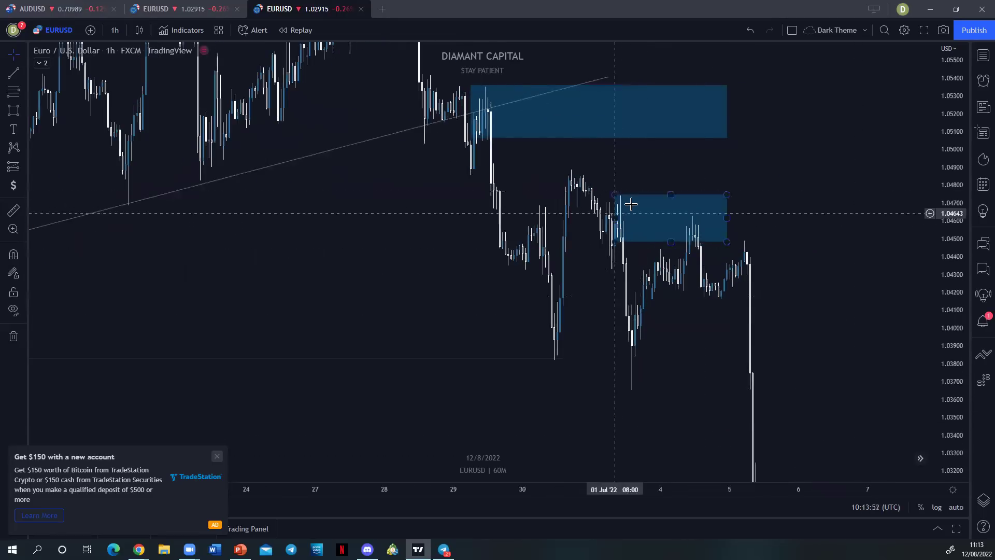
left_click_drag(819, 194, 600, 154)
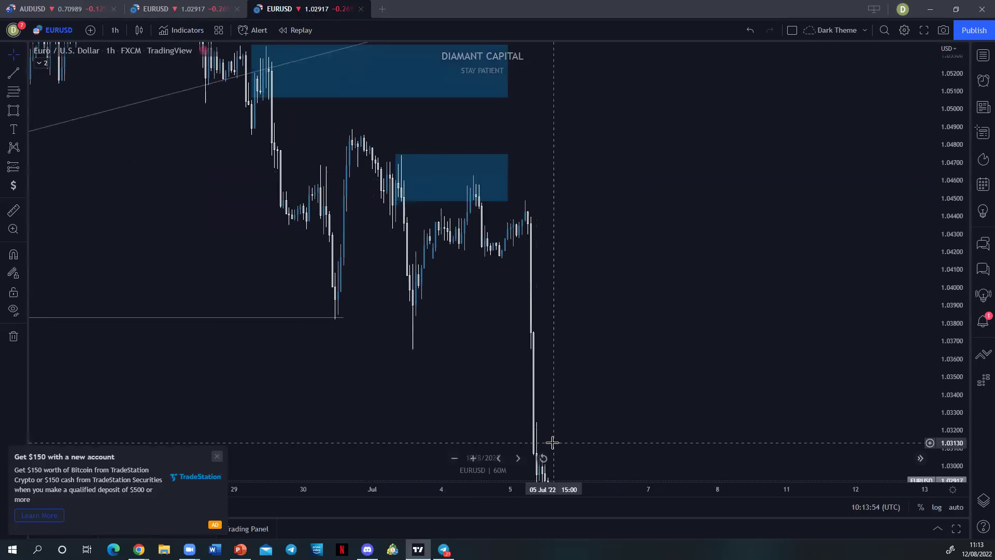
left_click_drag(731, 411, 735, 364)
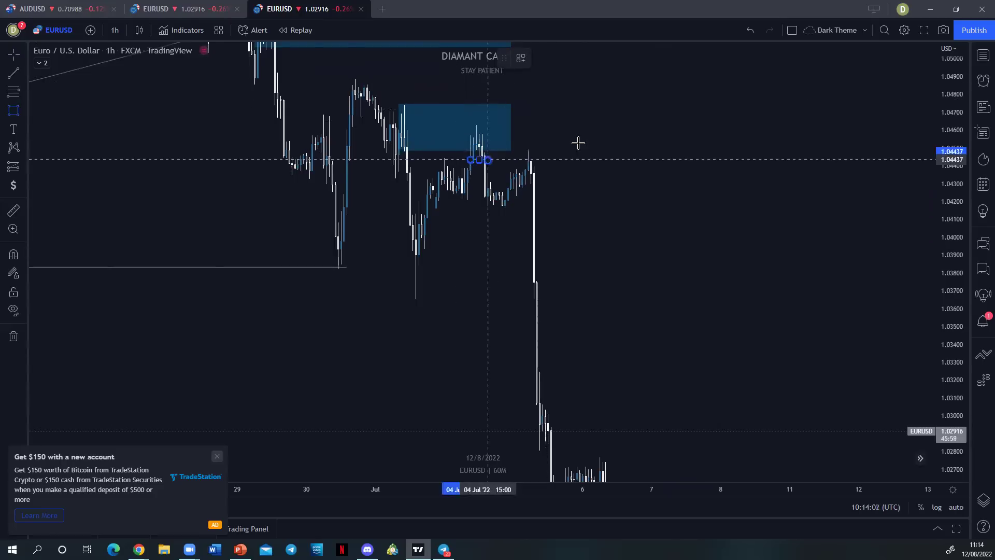
left_click_drag(470, 160, 552, 127)
Step: Examine the marked zones and the hourly EURUSD price action from the 5 July sell-off to 12 August
left_click_drag(437, 143, 620, 200)
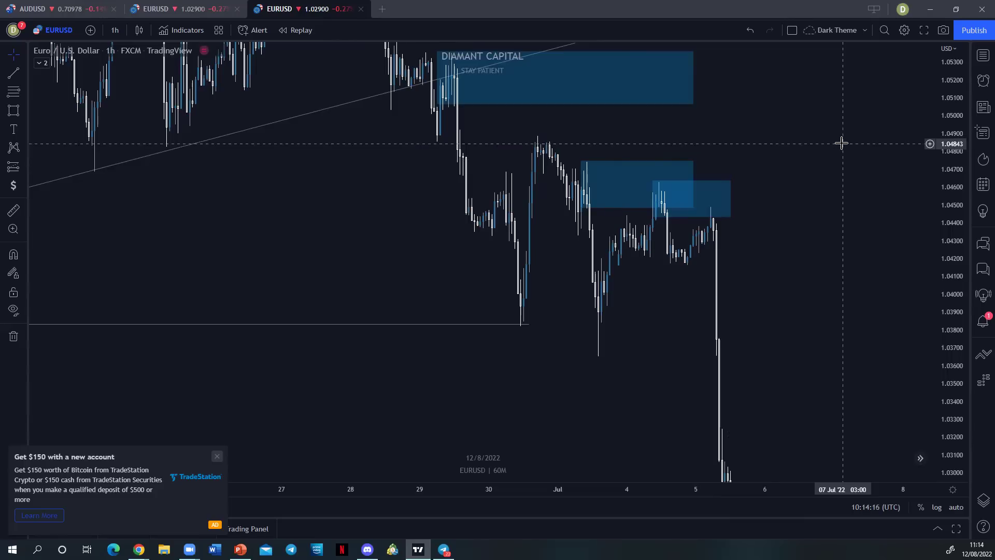
left_click_drag(764, 148, 614, 160)
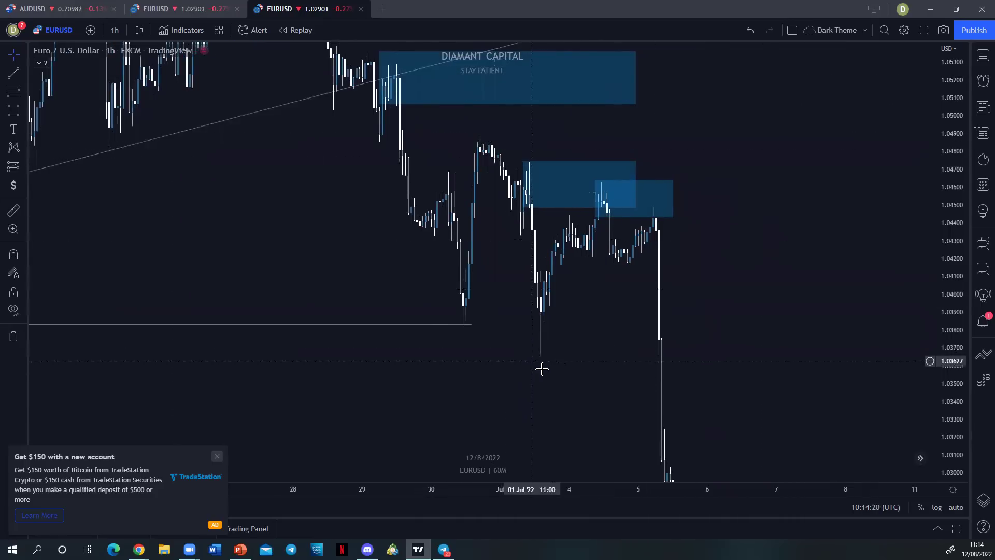
left_click_drag(652, 220, 553, 172)
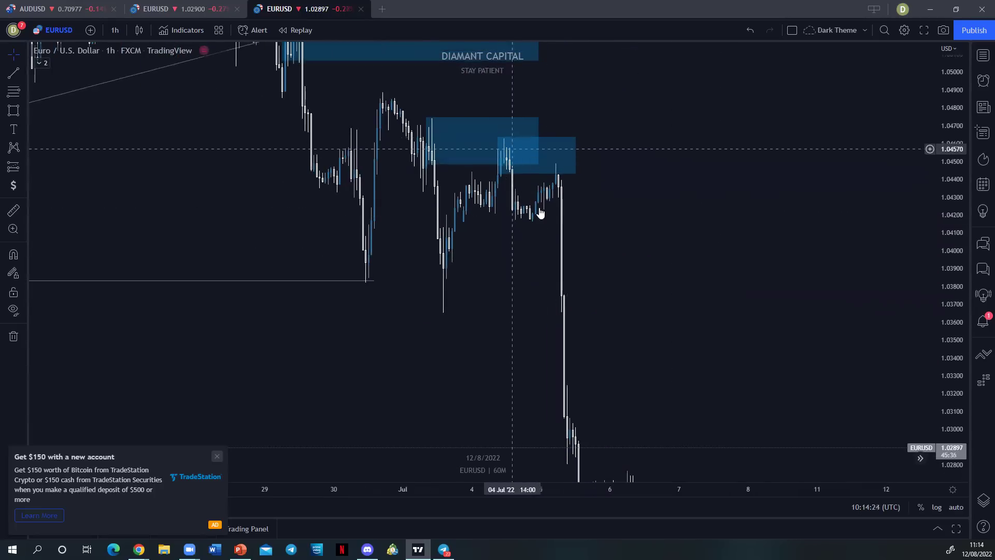
left_click_drag(713, 231, 617, 194)
scroll(635, 184, "down", 5)
left_click_drag(948, 131, 907, 377)
left_click_drag(795, 303, 607, 213)
left_click_drag(703, 324, 426, 181)
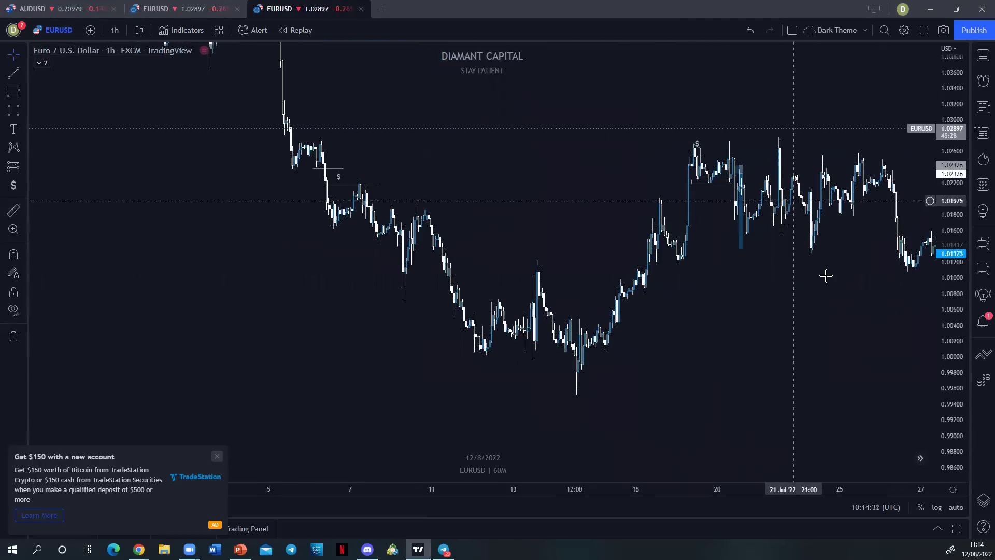
left_click_drag(818, 273, 462, 275)
left_click_drag(667, 312, 527, 315)
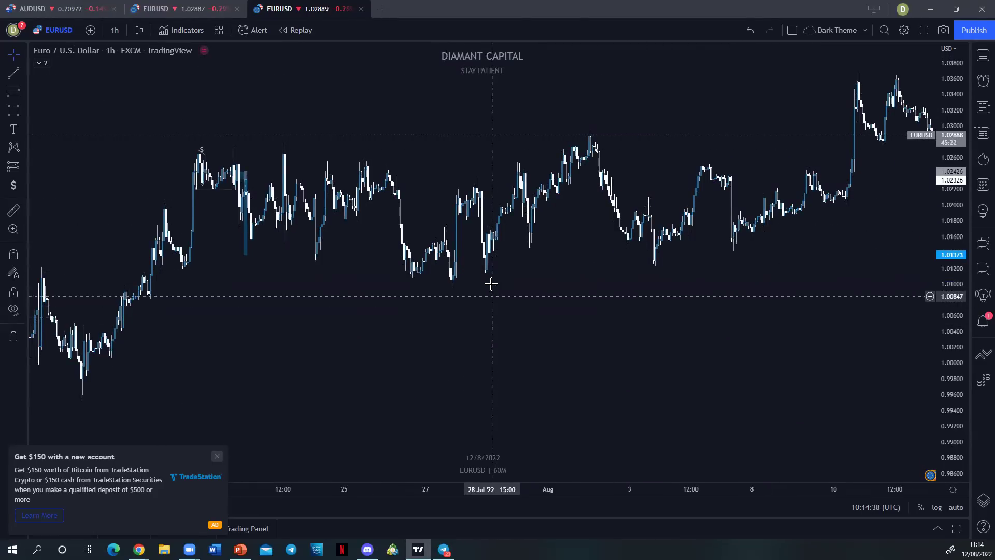
left_click_drag(562, 268, 586, 331)
scroll(586, 331, "down", 5)
scroll(586, 331, "up", 4)
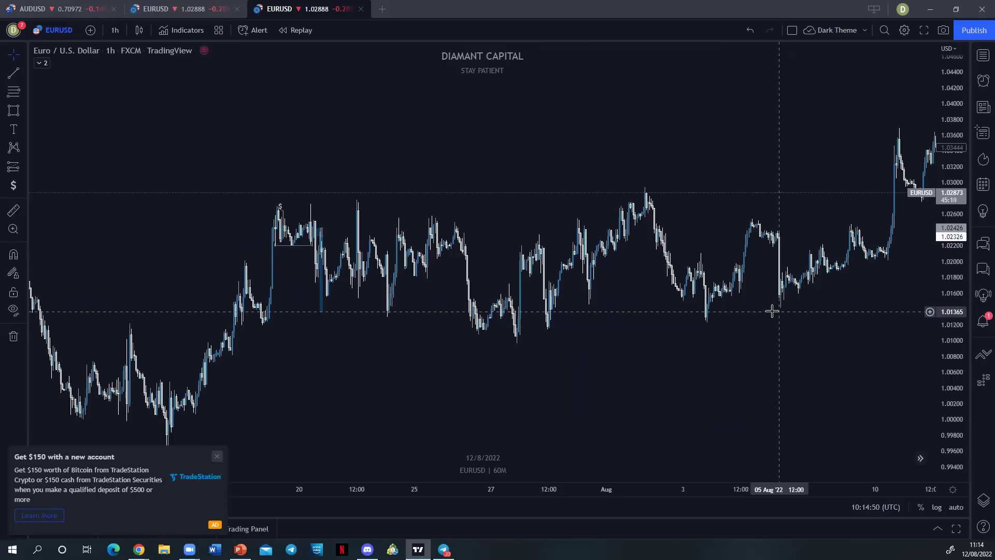
left_click_drag(875, 269, 739, 288)
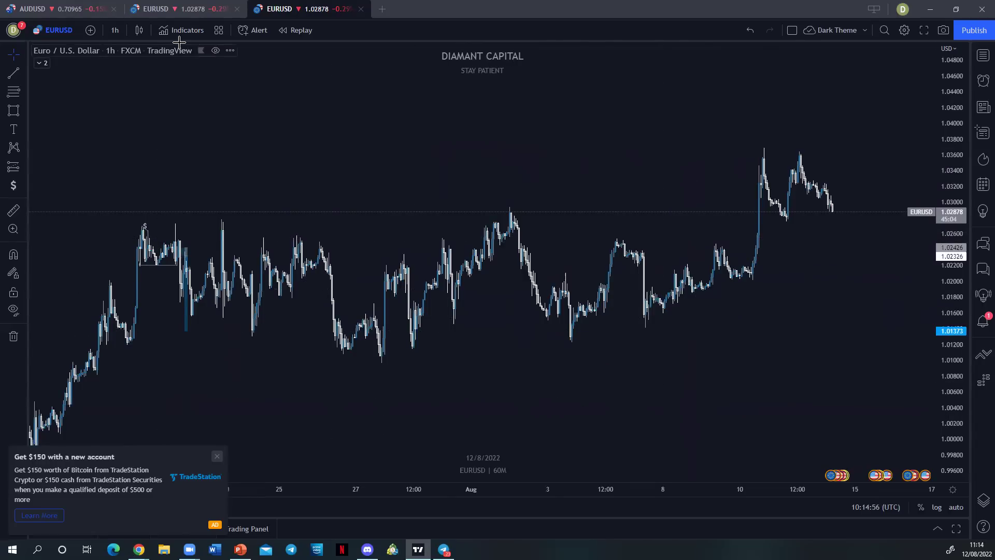
Step: Switch to the 5-minute EURUSD chart, hide the watchlist, and examine the price action from early August to 12 August
left_click(187, 9)
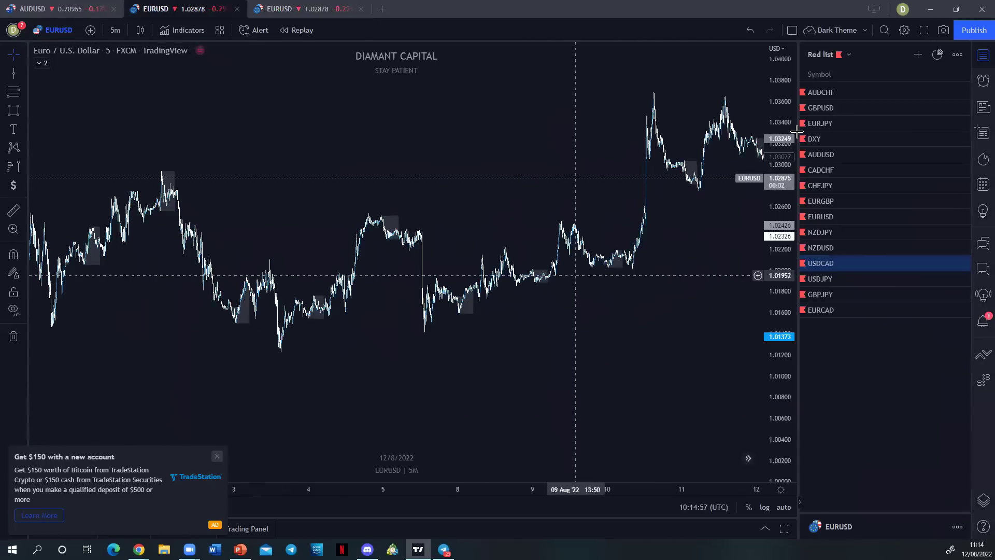
left_click(983, 55)
left_click_drag(624, 135, 438, 145)
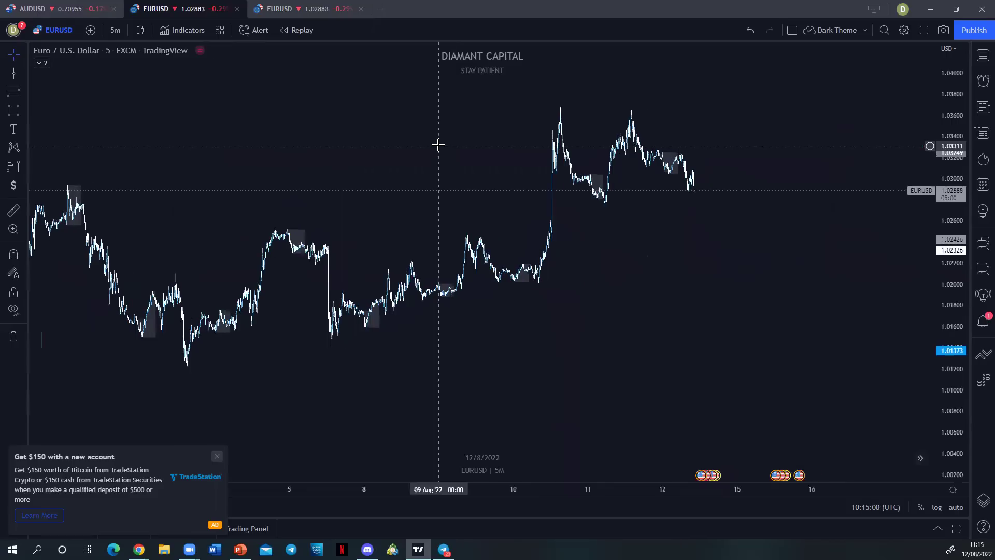
left_click_drag(538, 359, 715, 340)
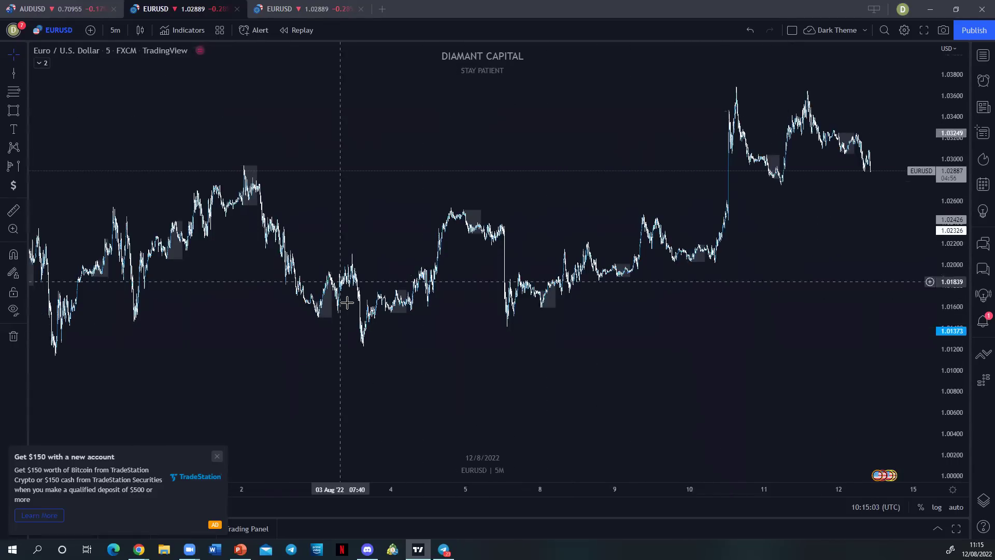
left_click_drag(959, 412, 962, 383)
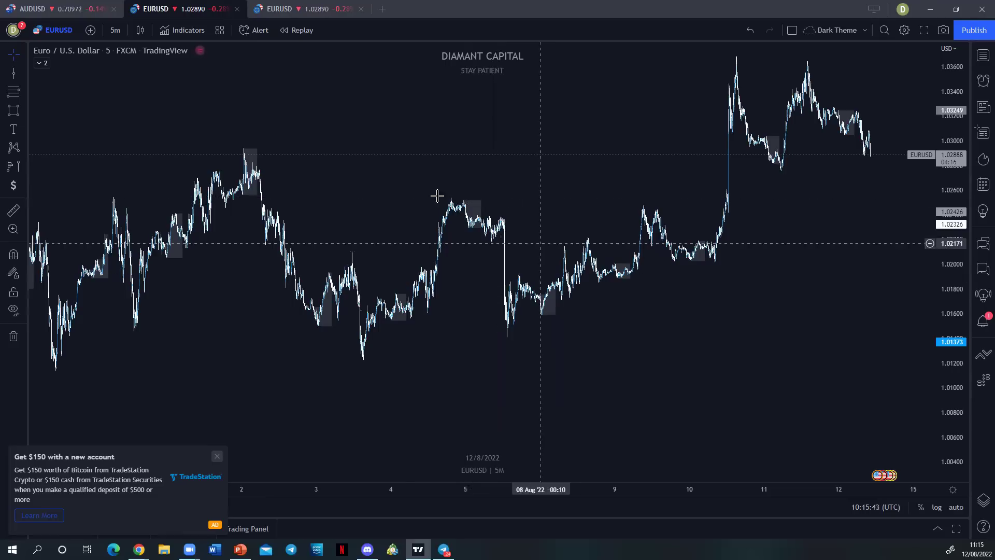
left_click(42, 63)
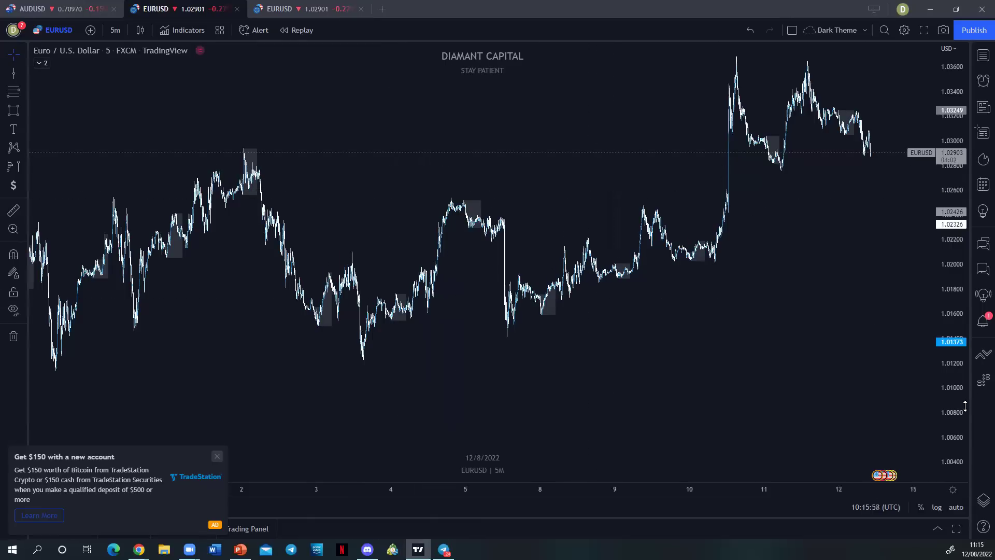
left_click_drag(964, 388, 962, 410)
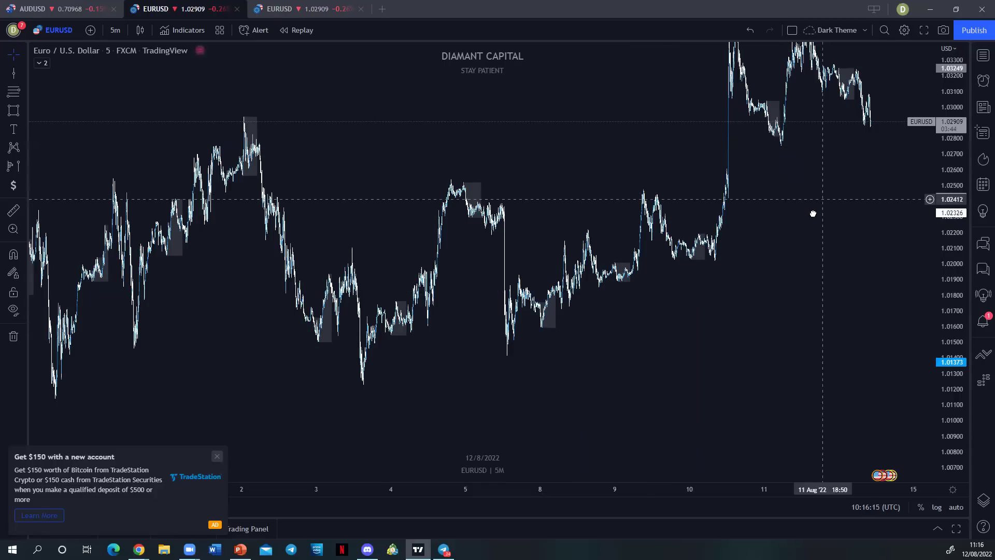
left_click_drag(812, 214, 794, 244)
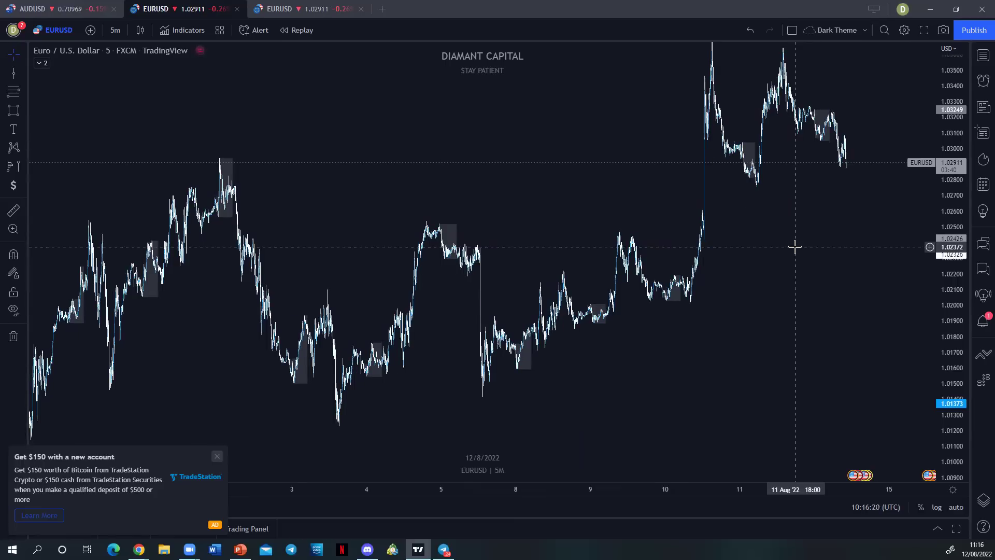
Step: Draw rectangles over the late-July demand areas, about 1.0107 to 1.0124 and about 1.0142 to 1.0153, each extended to the following pullback low
left_click_drag(700, 296, 731, 244)
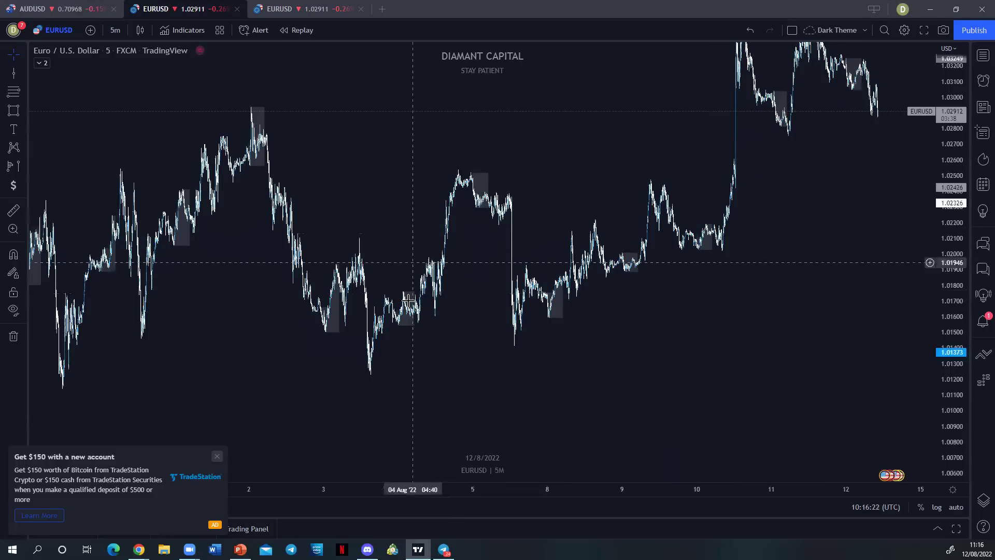
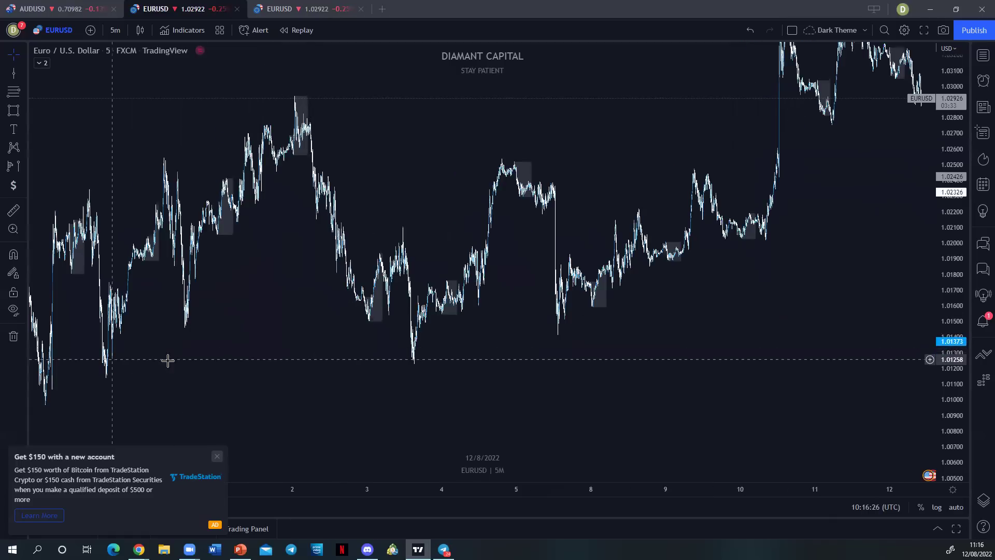
left_click_drag(225, 348, 317, 338)
left_click(14, 111)
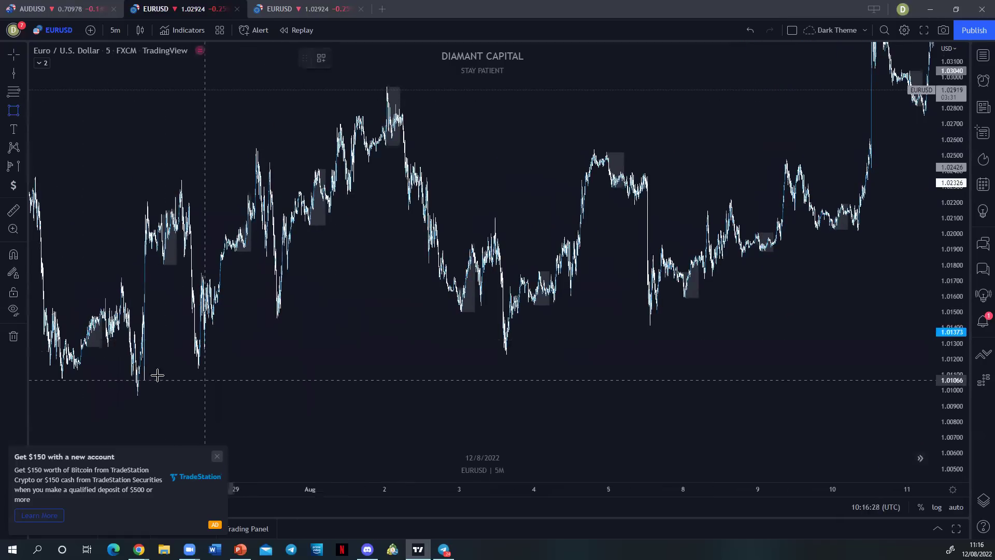
mouse_move(145, 379)
left_mouse_down()
mouse_move(300, 311)
mouse_move(277, 307)
left_mouse_up()
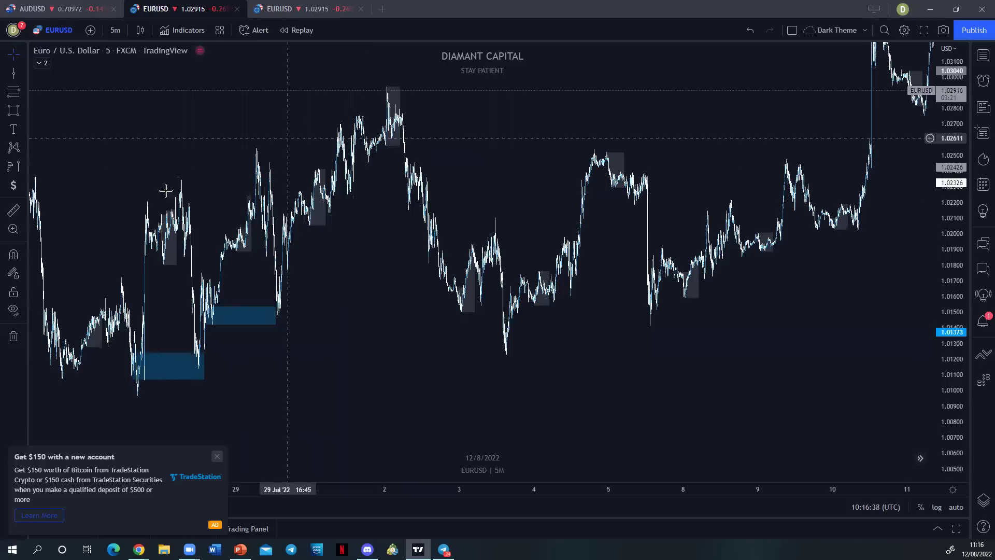
left_click(175, 358)
left_click(210, 218)
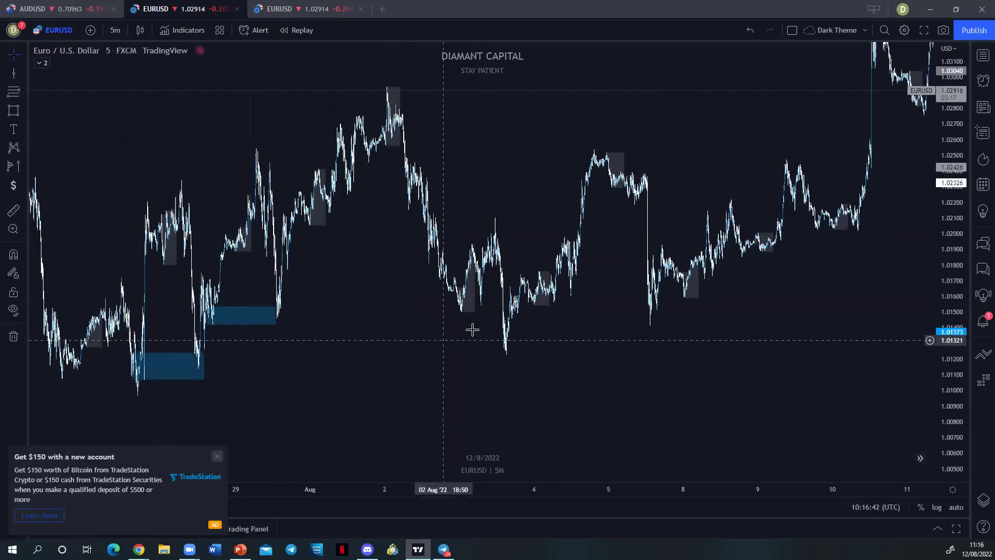
Step: Draw short horizontal trend lines from the 3 August high at about 1.0210 and the 2 August lower high at about 1.0244
left_click_drag(746, 294, 640, 318)
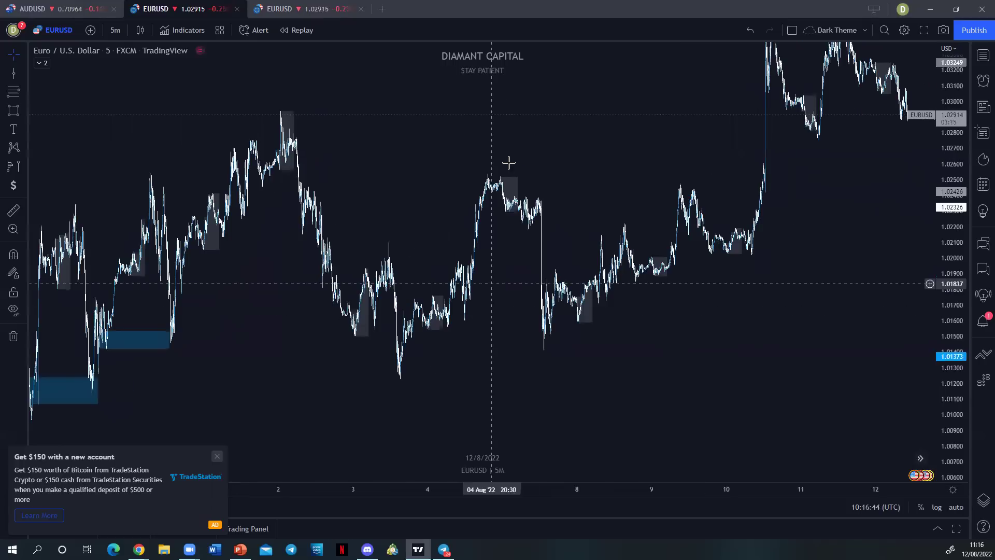
left_click(24, 73)
left_click(46, 75)
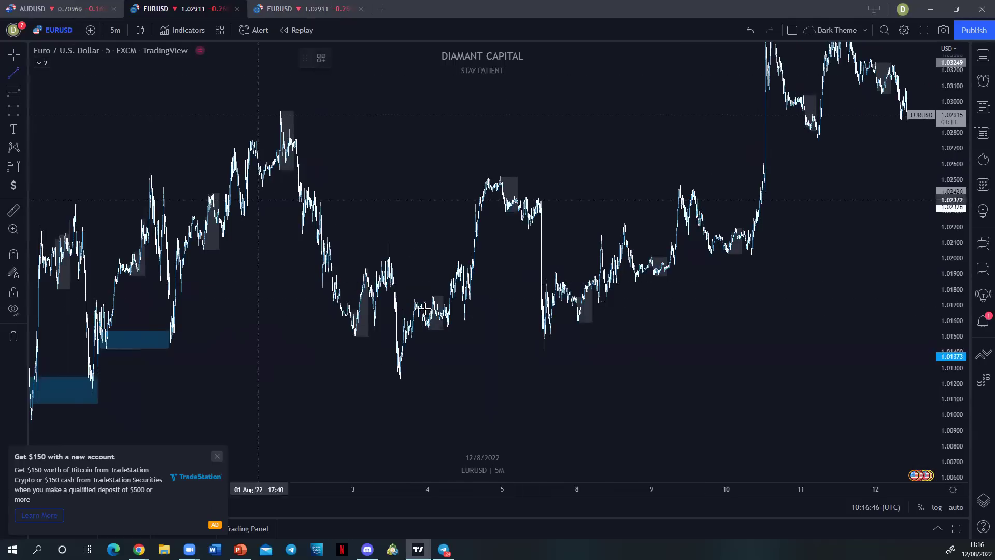
left_click_drag(391, 242, 422, 242)
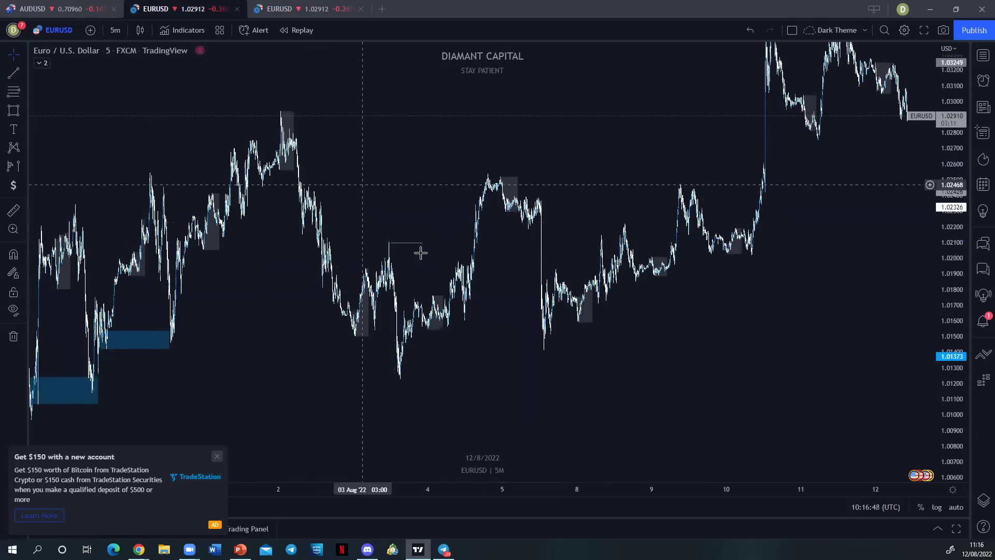
left_click_drag(306, 190, 370, 189)
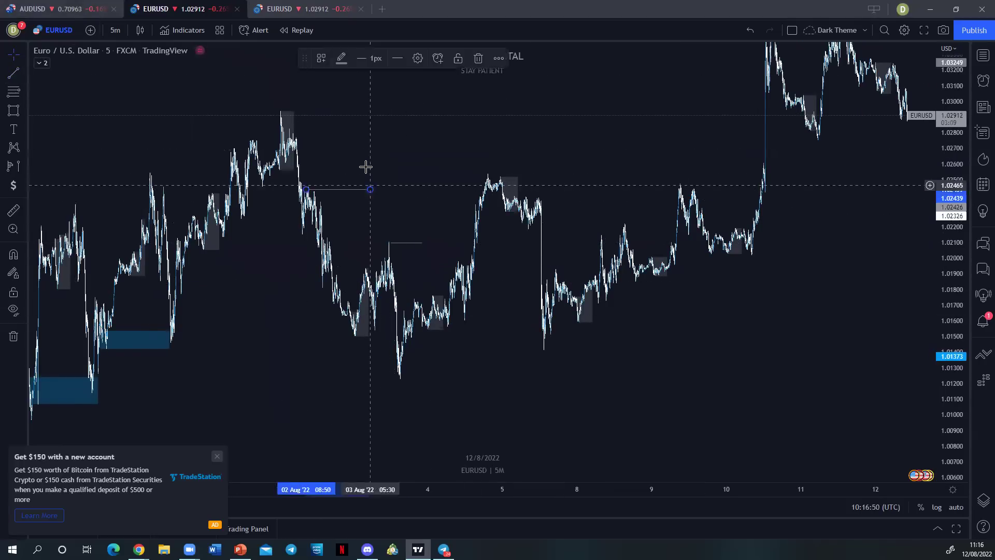
left_click(366, 167)
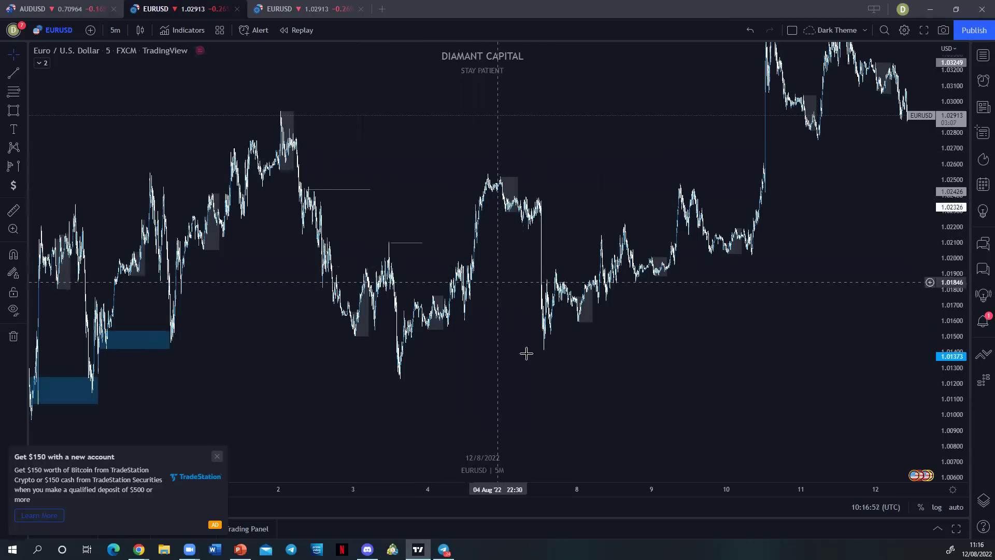
Step: Draw rectangles over the 3 August low, about 1.0127 to 1.0148 out to 5 August, and the 8 August pullback, about 1.0171 to 1.0178
left_click_drag(587, 185, 333, 333)
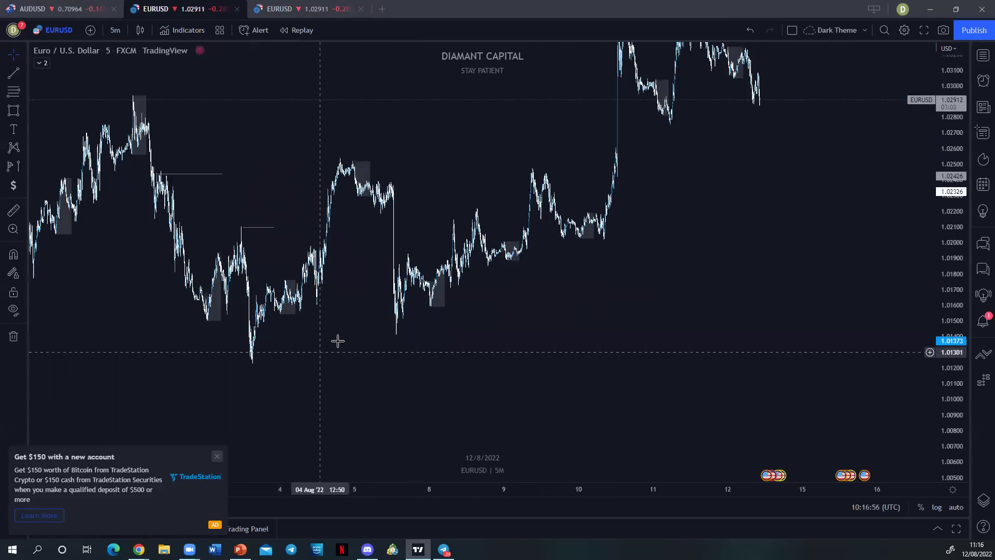
left_click_drag(244, 356, 399, 328)
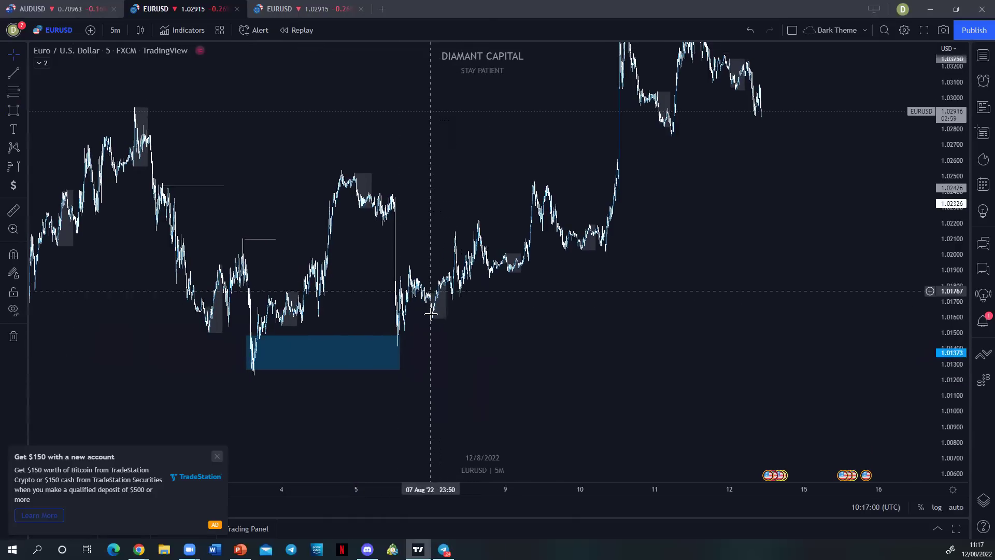
scroll(216, 278, "up", 3)
left_click_drag(179, 304, 495, 289)
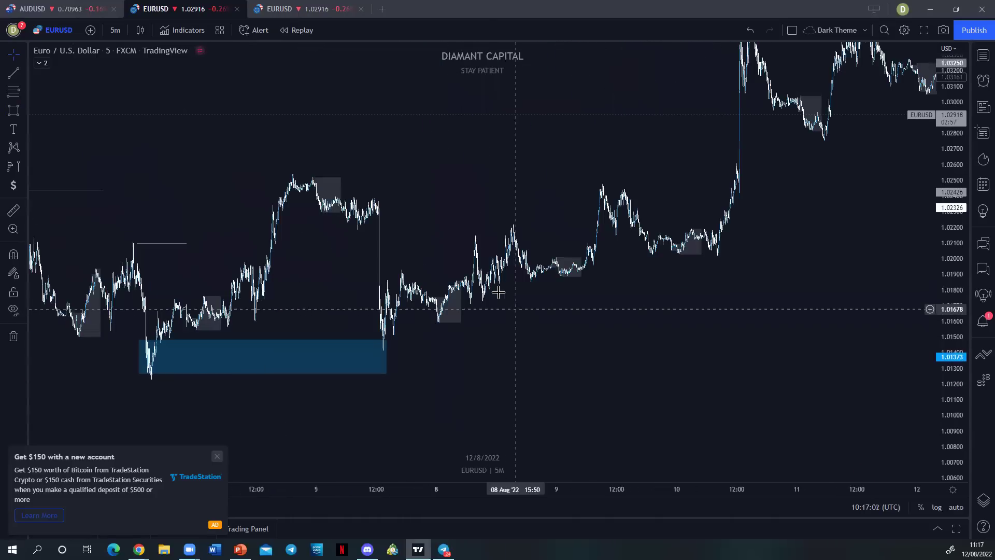
left_click(14, 110)
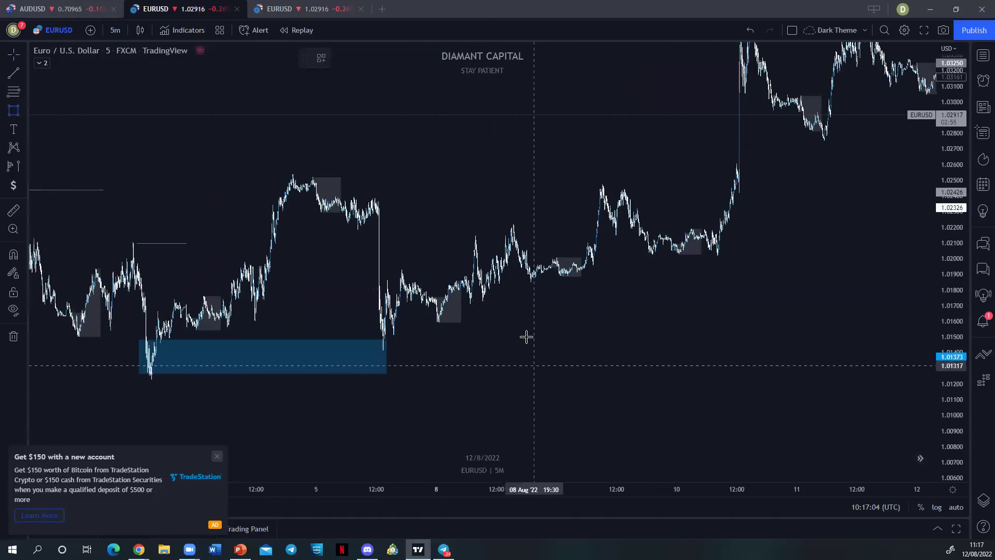
left_click(465, 307)
left_click(489, 295)
Step: Draw rectangles from the 9 August base, about 1.0196 to 1.0205 out to 10 August, and over the 8 August zone, about 1.0182 to 1.0191
left_click_drag(581, 306, 526, 311)
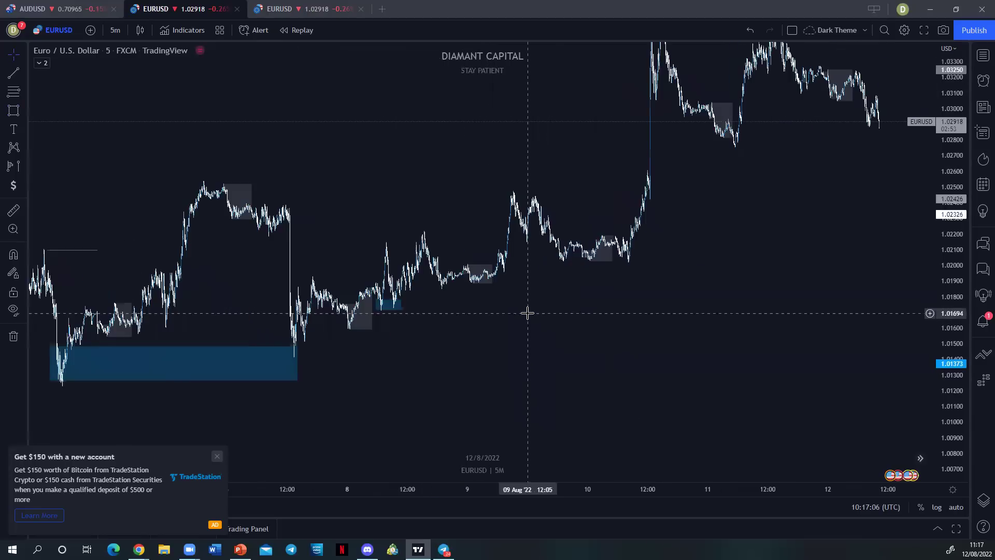
left_click(503, 270)
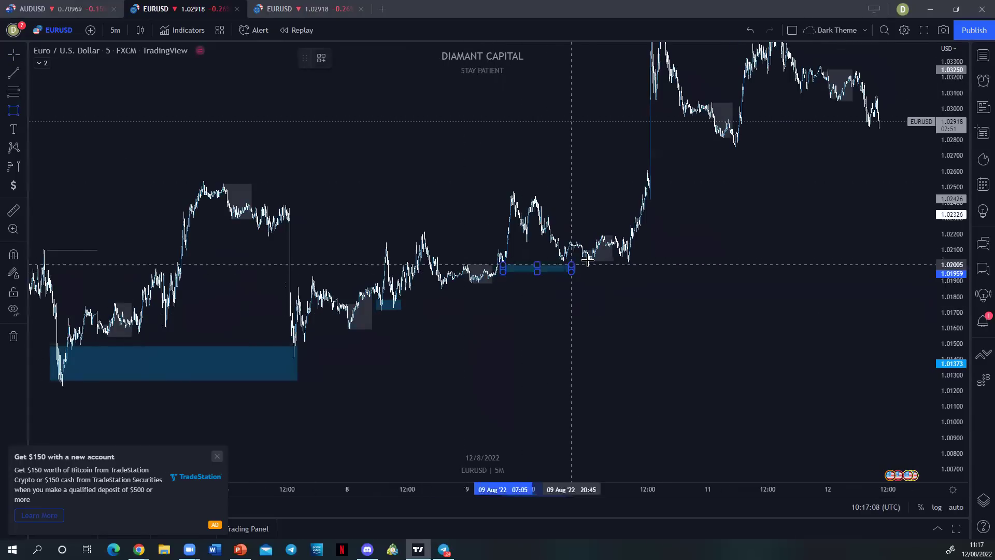
left_click(636, 255)
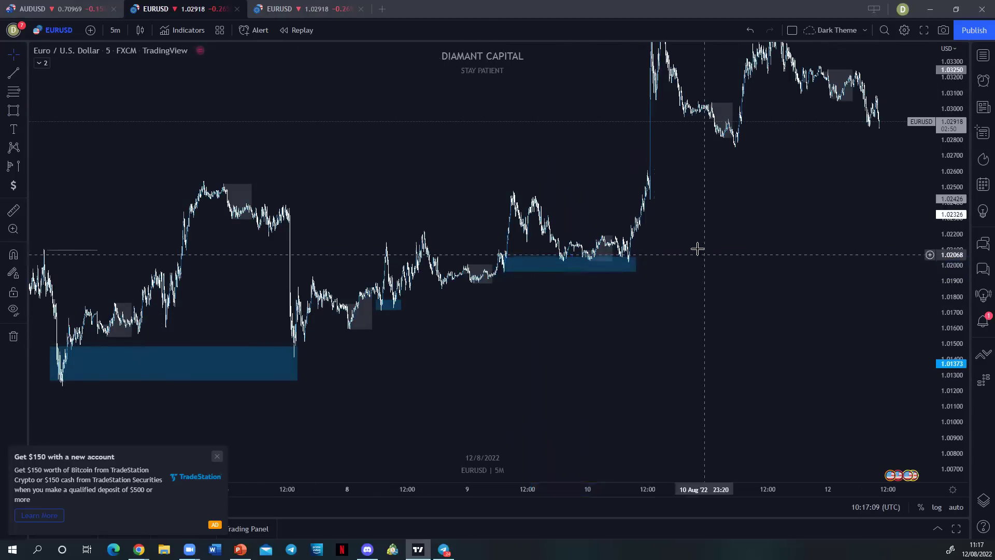
left_click(15, 112)
left_click(402, 293)
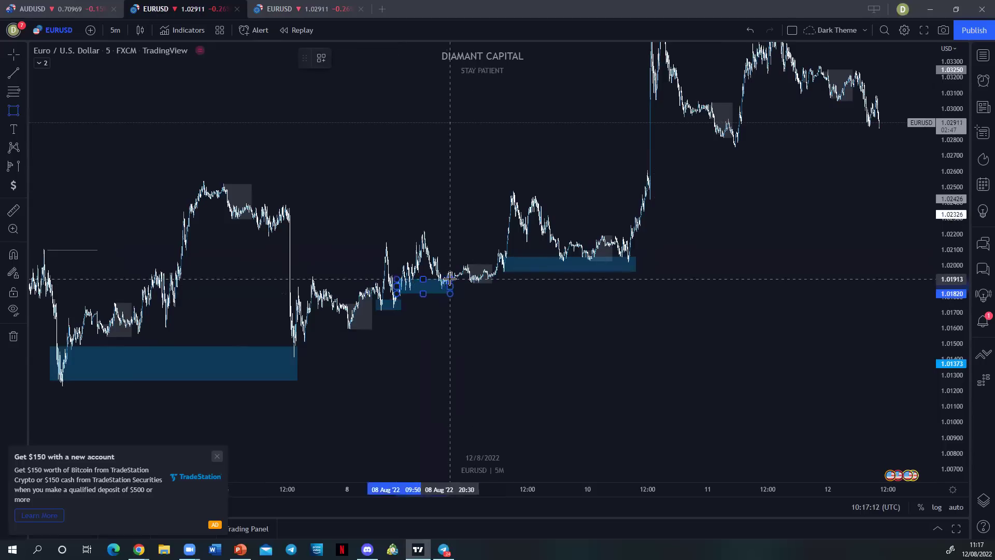
left_click(449, 279)
Step: Raise the upper edge of the 9–10 August rectangle to about 1.0210
left_click_drag(649, 308, 630, 322)
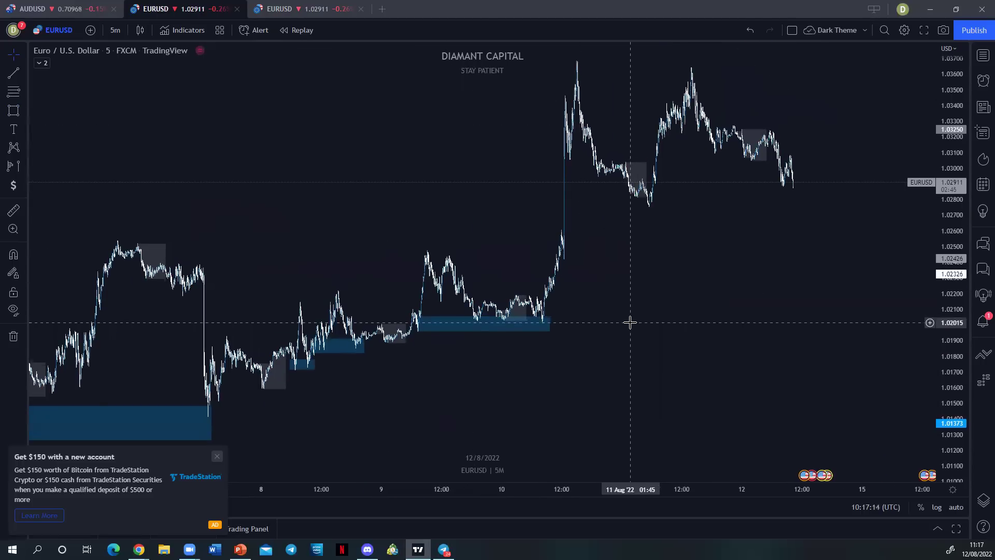
left_click_drag(730, 300, 673, 305)
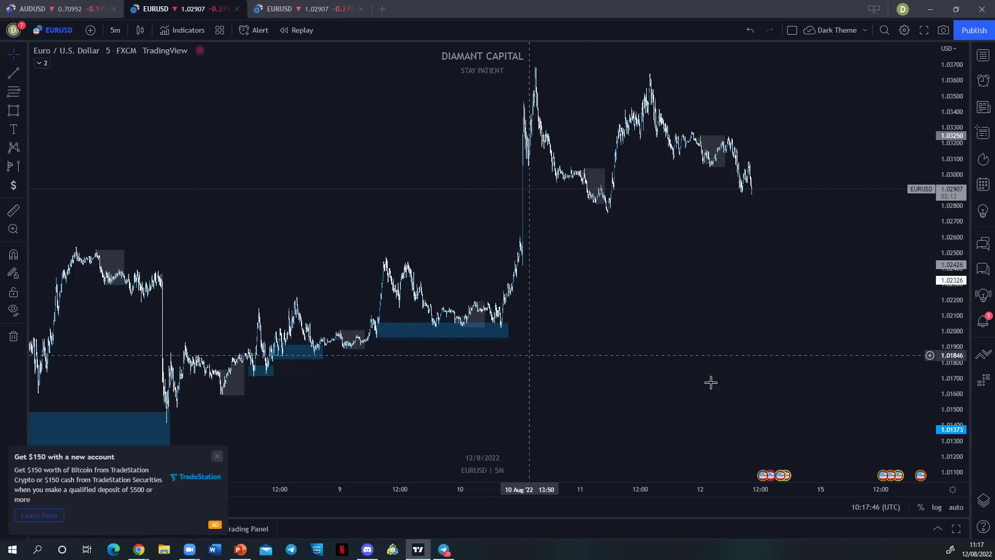
left_click_drag(953, 445, 953, 430)
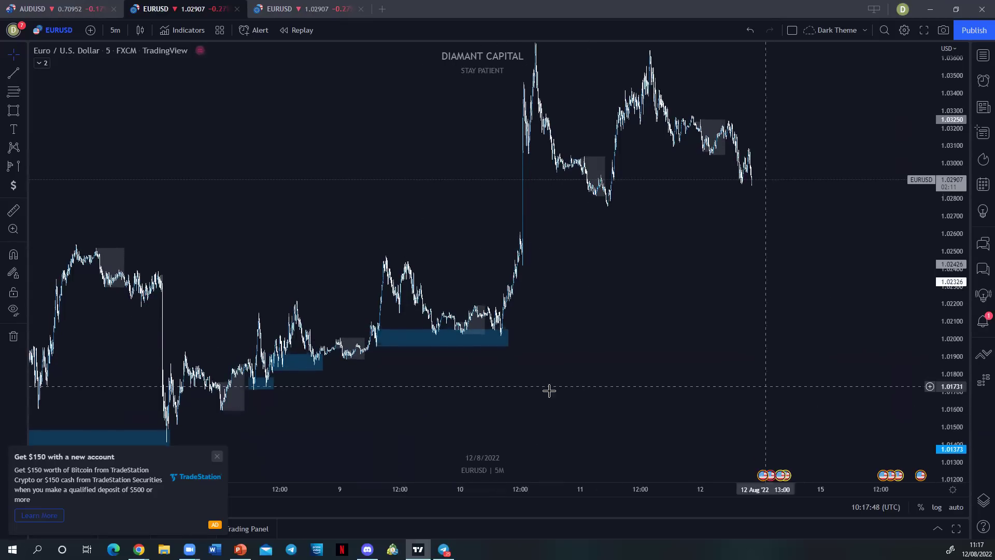
left_click_drag(526, 392, 670, 375)
left_click_drag(520, 313, 517, 305)
left_click(883, 331)
scroll(901, 378, "up", 1)
left_click_drag(960, 443, 953, 330)
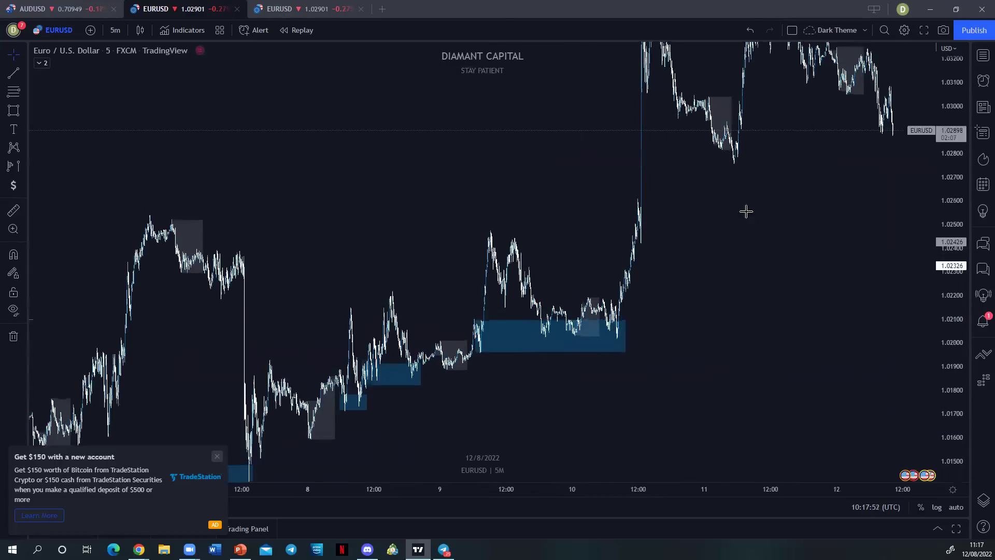
scroll(626, 386, "up", 3)
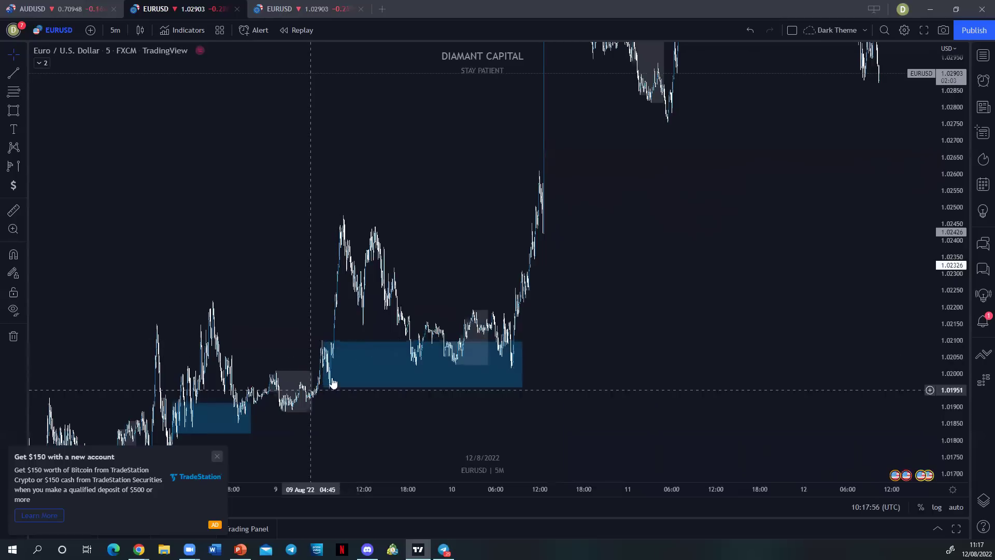
left_click_drag(491, 240, 540, 143)
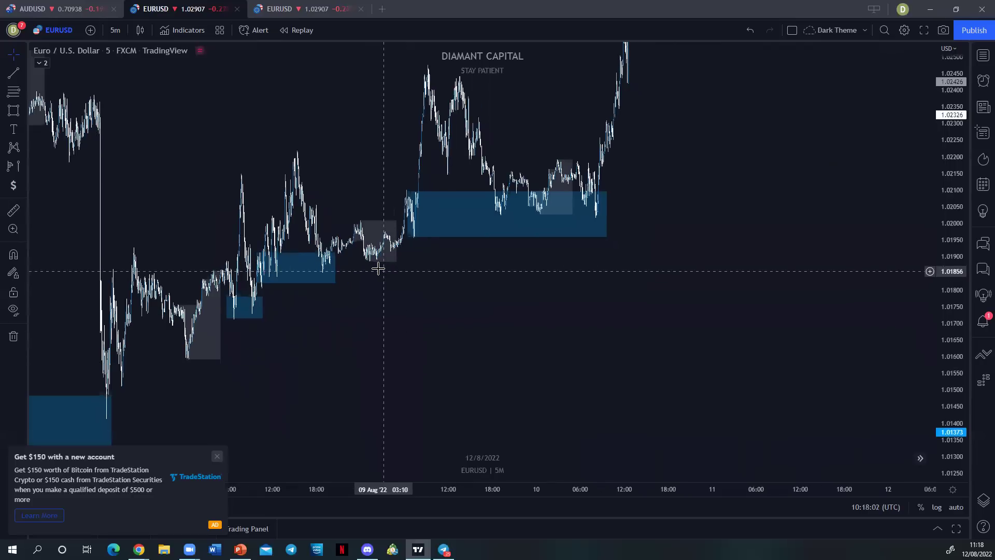
left_click_drag(406, 271, 378, 266)
left_click(189, 359)
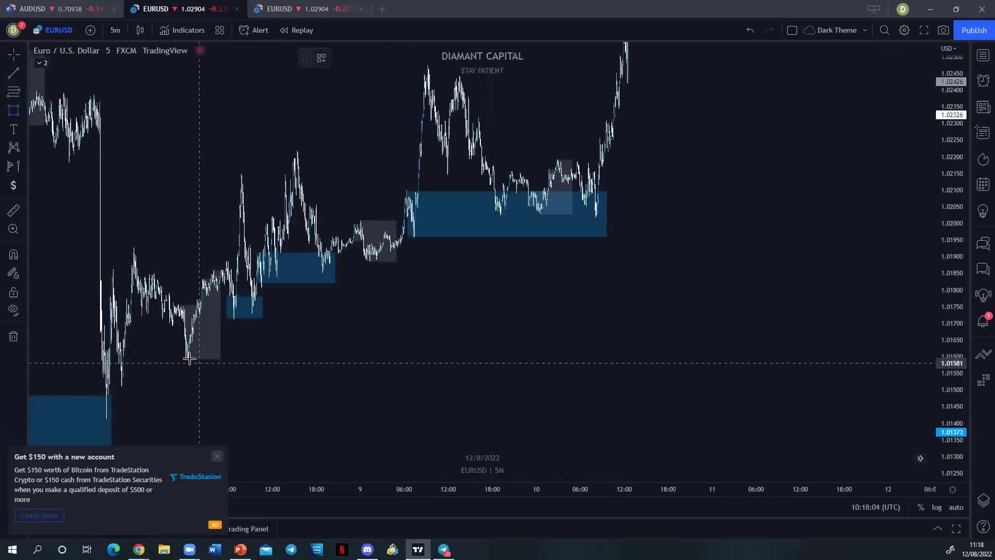
left_click(360, 340)
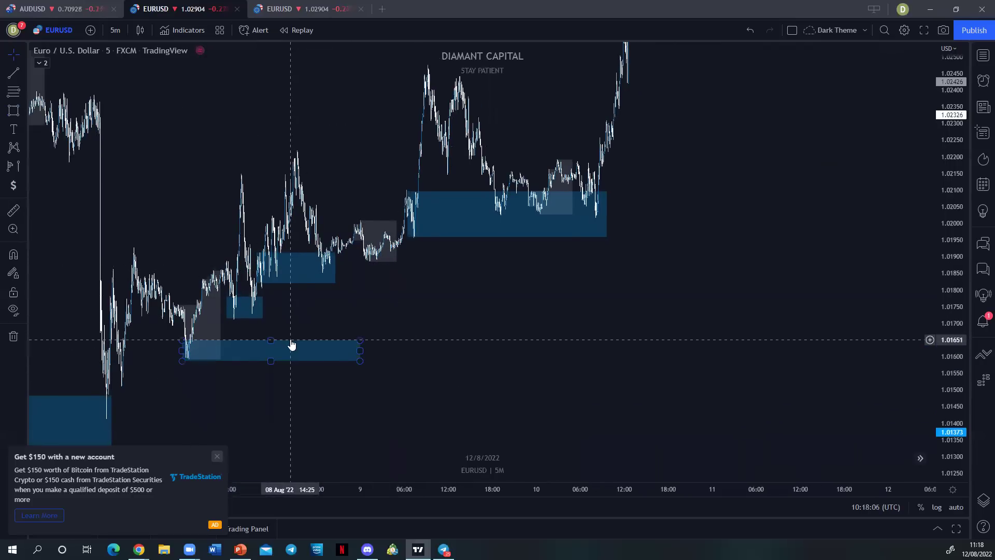
key("Delete")
Step: Place a long position on 10 August with entry at 1.02102 and the stop at about 1.0195, below the demand rectangle
left_click_drag(288, 338, 166, 368)
left_click_drag(229, 361, 255, 359)
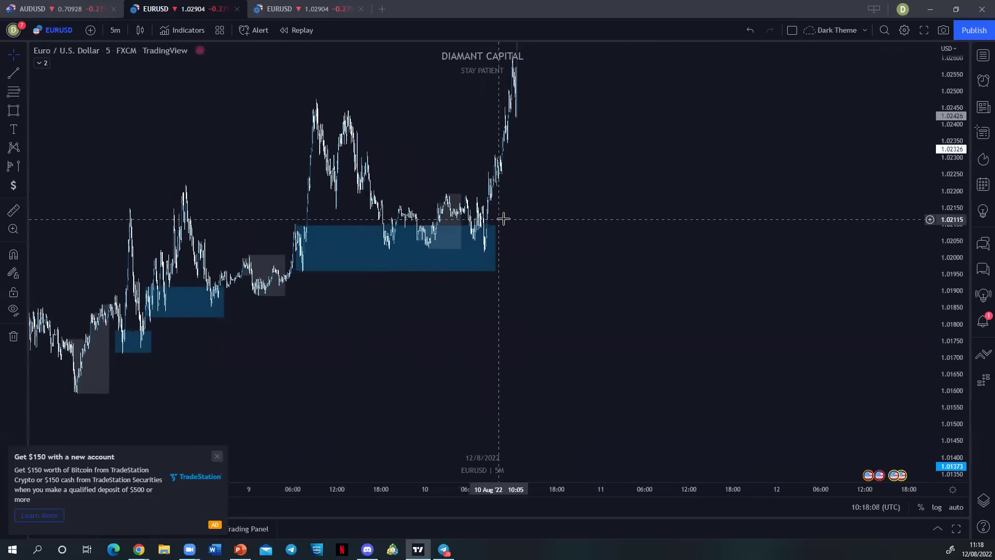
left_click_drag(540, 252, 543, 257)
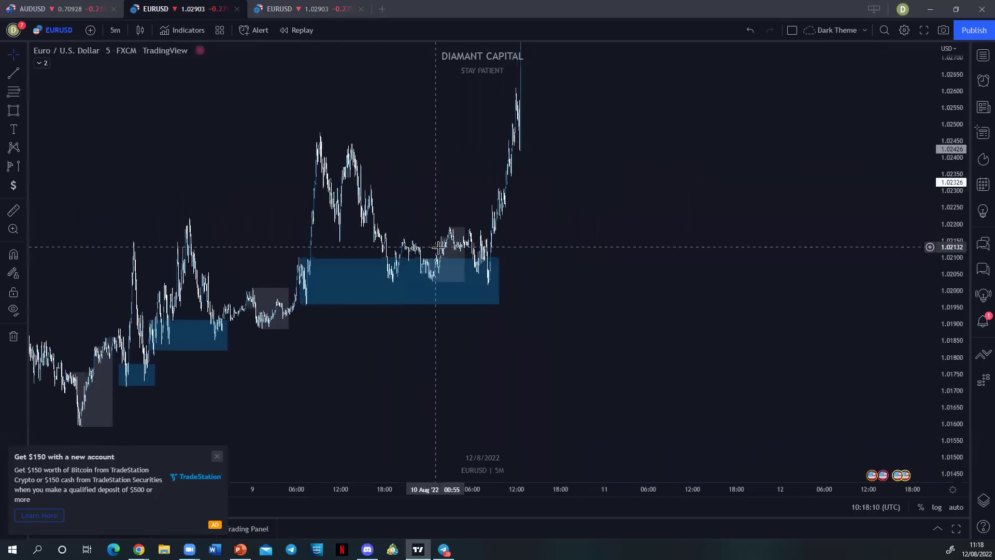
left_click_drag(573, 216, 522, 328)
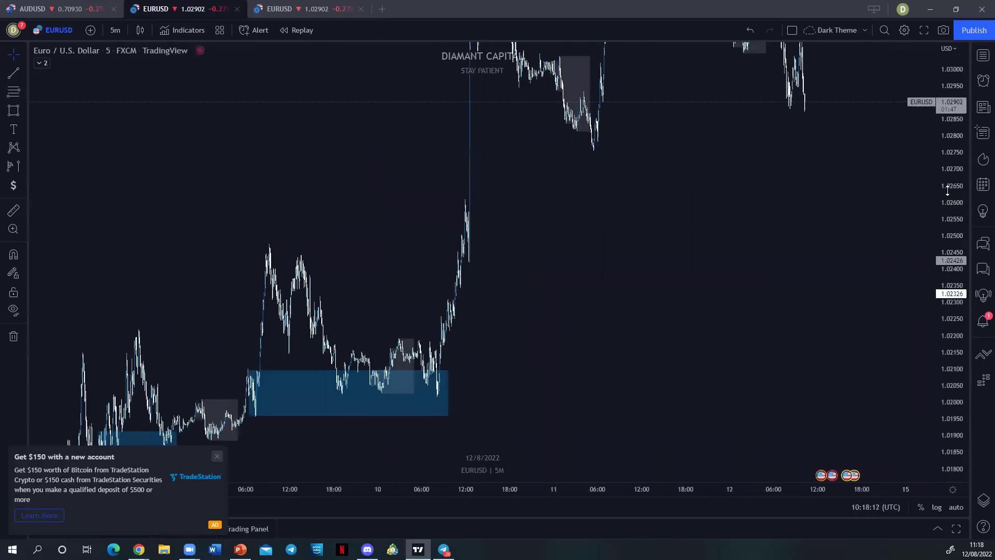
left_click_drag(946, 193, 947, 280)
left_click(25, 169)
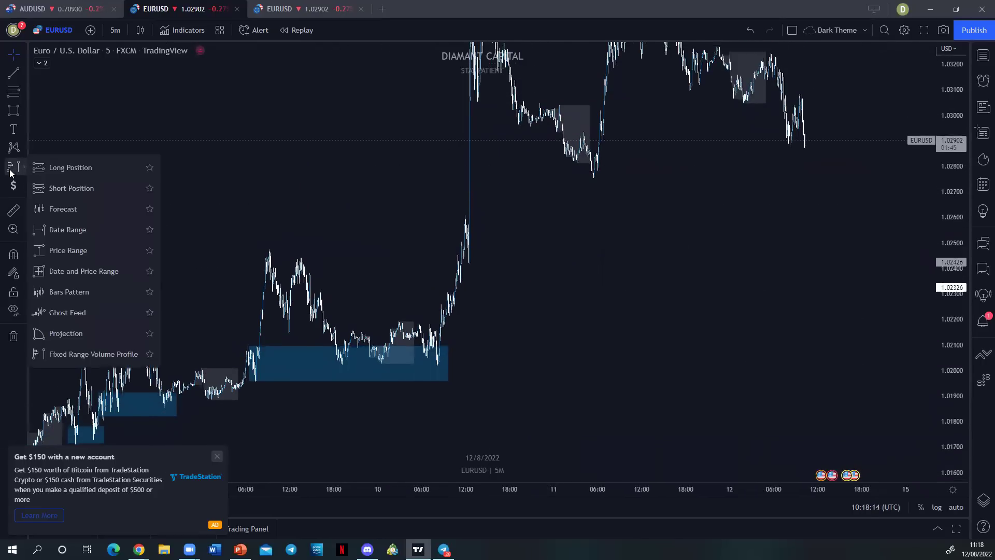
left_click(57, 168)
left_click(404, 343)
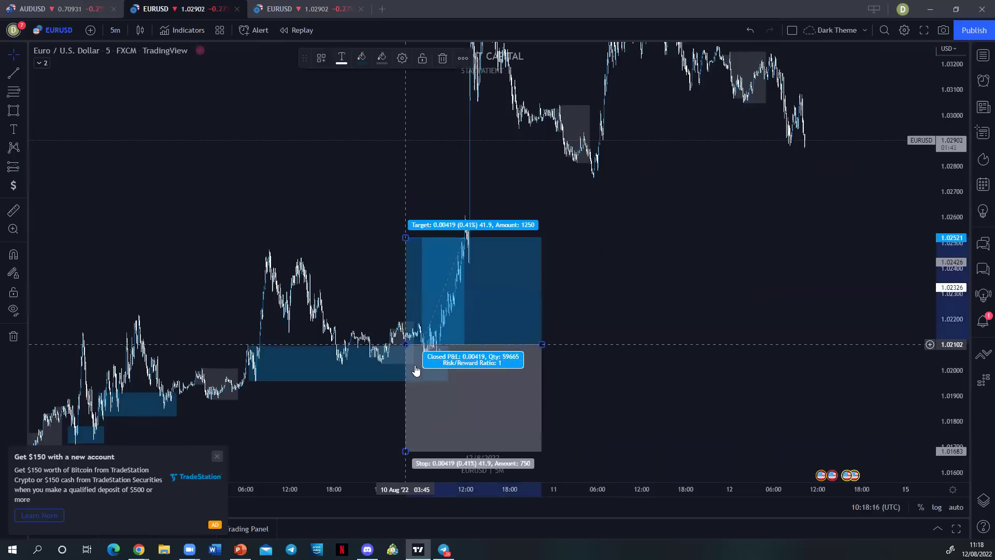
left_click_drag(405, 456, 402, 384)
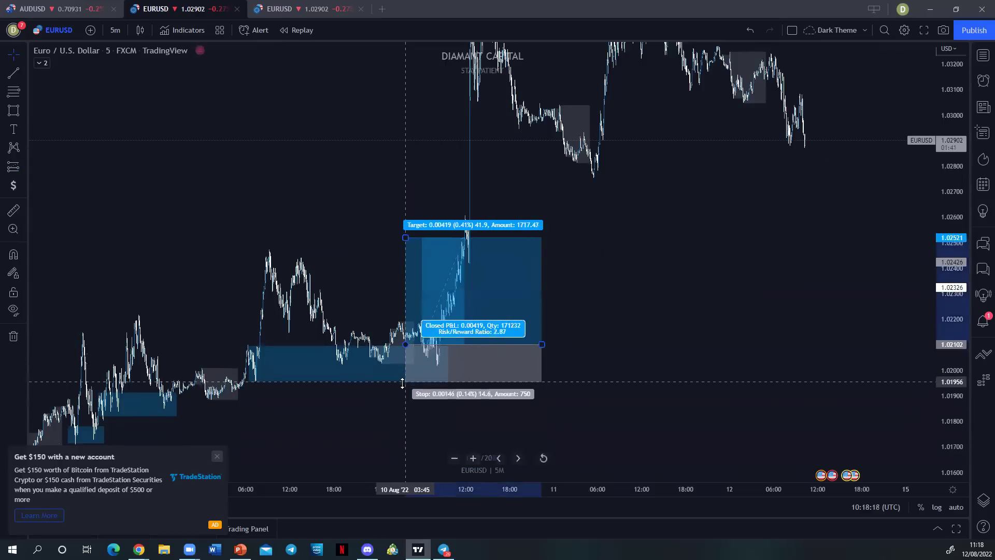
Step: Raise the long position's target to 1.02683
scroll(800, 280, "down", 10)
left_click_drag(961, 282, 960, 362)
left_click_drag(804, 255, 763, 254)
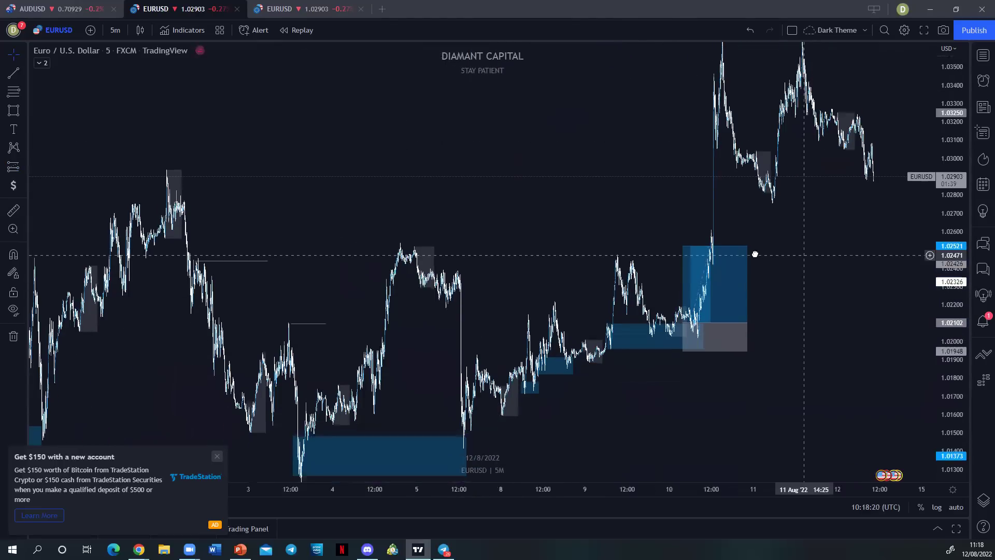
left_click_drag(642, 244, 639, 213)
left_click(124, 166)
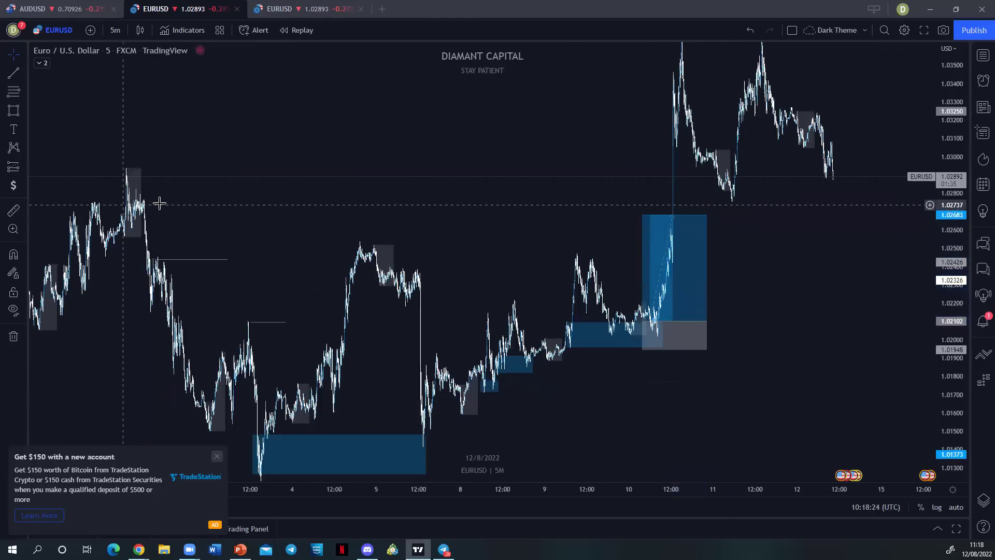
scroll(437, 235, "down", 2)
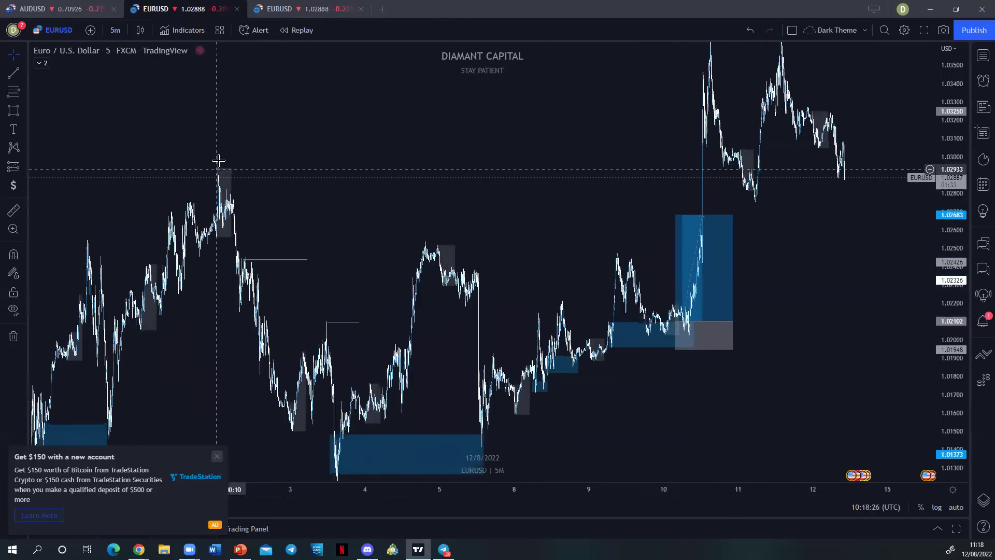
Step: Raise the long position's target to 1.02947
left_click(658, 215)
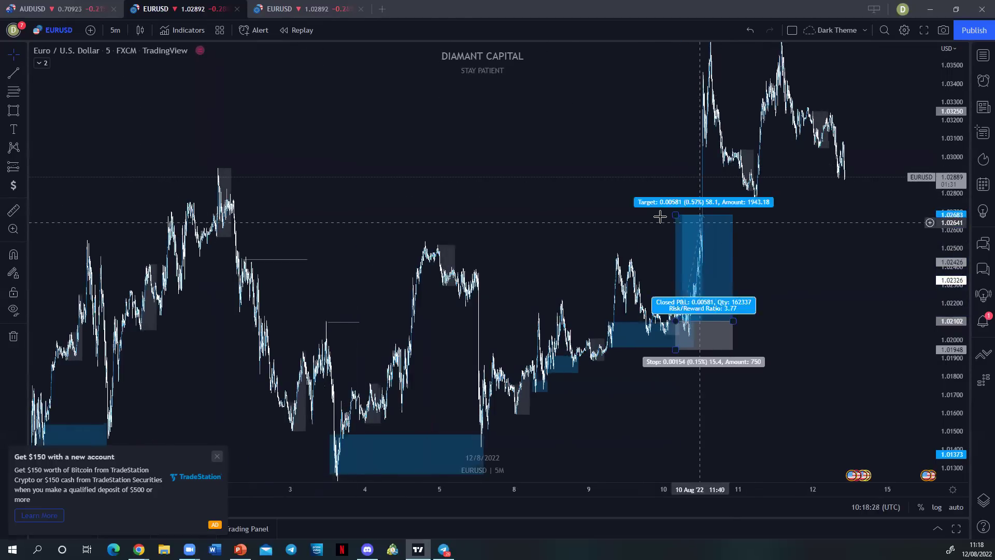
left_click_drag(672, 215, 670, 167)
left_click(853, 269)
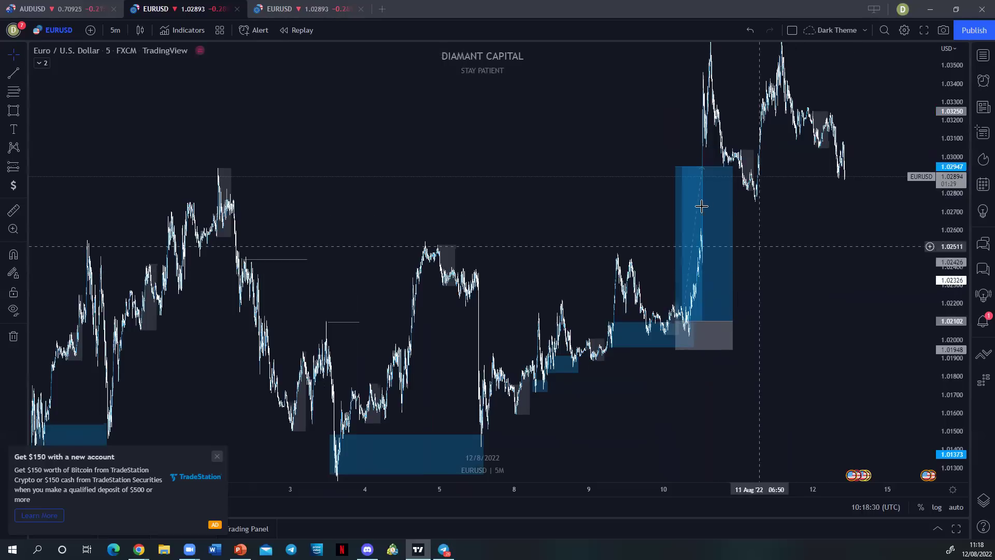
Step: Delete the 10 August long position from the 5-minute EURUSD chart
scroll(695, 338, "up", 3)
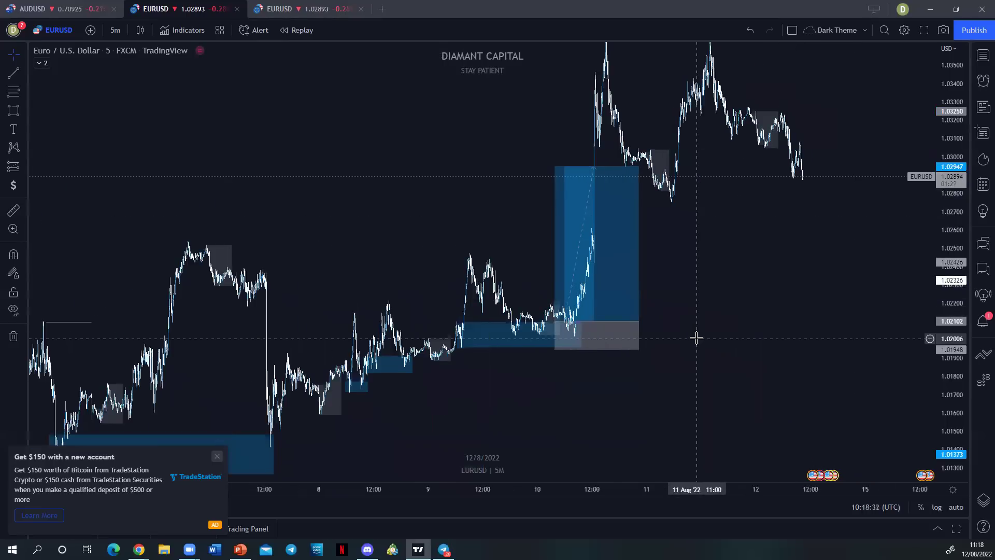
left_click(601, 264)
key("Delete")
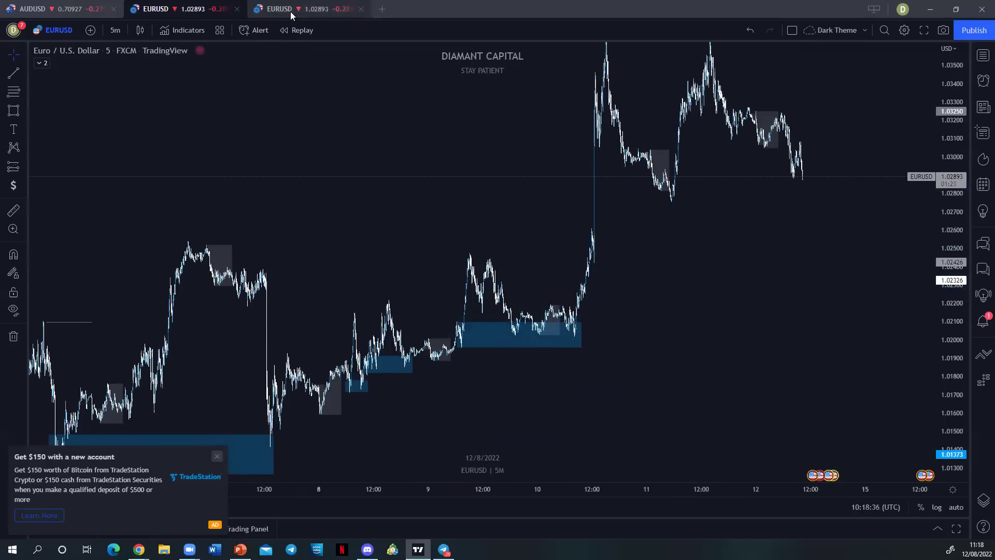
Step: Examine the marked zones on the 1-hour EURUSD chart, from the early July supply rectangles to the mid-August price action
left_click_drag(653, 399, 702, 343)
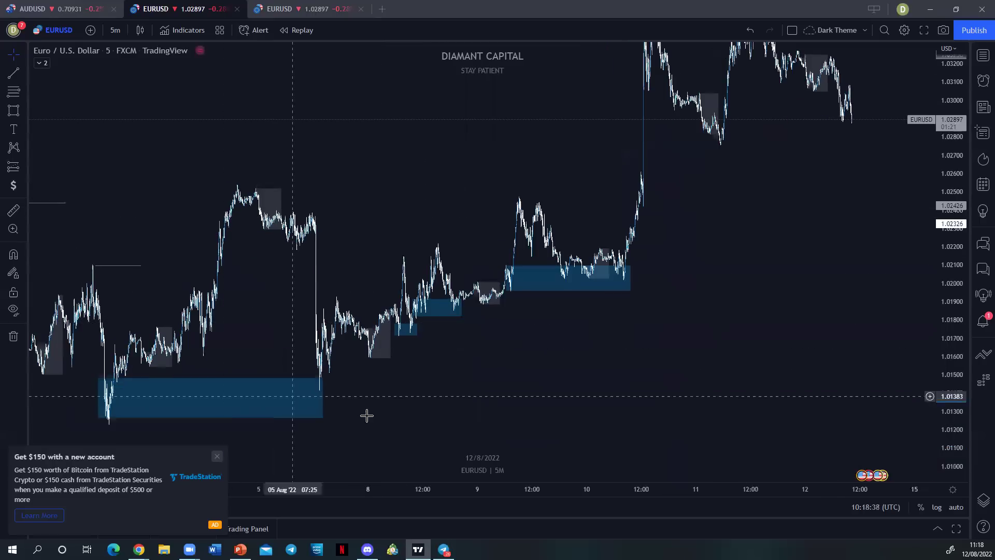
left_click(326, 4)
scroll(550, 423, "down", 5)
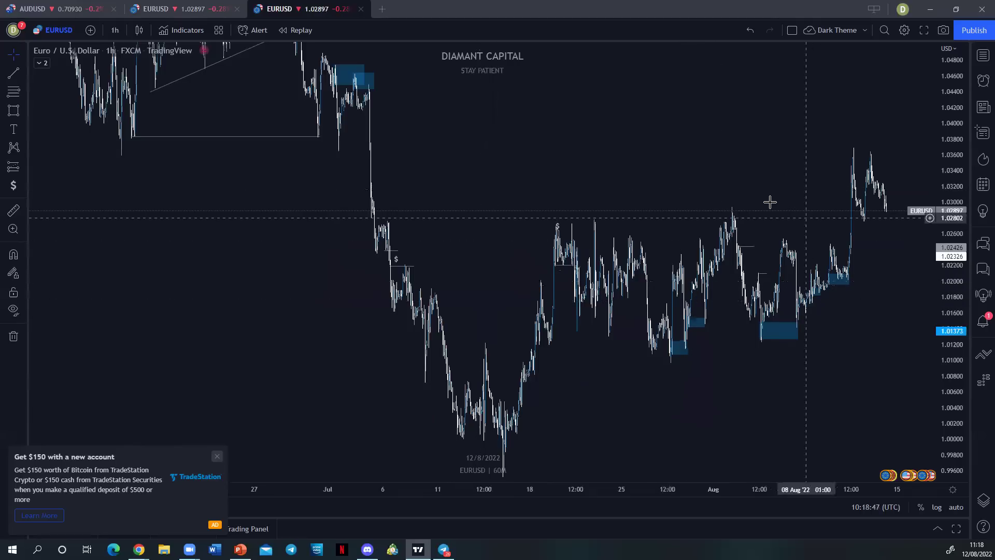
scroll(619, 290, "up", 4)
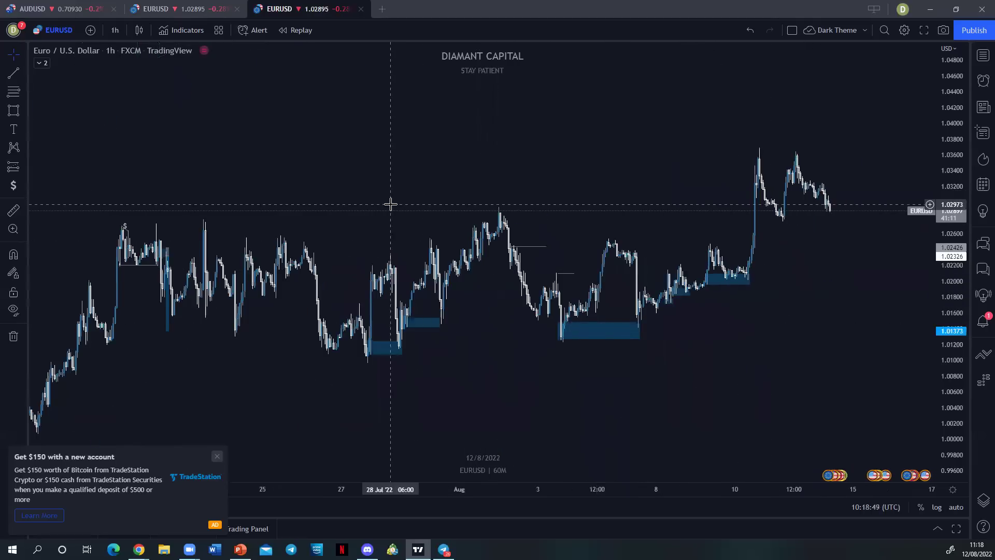
scroll(390, 205, "down", 1)
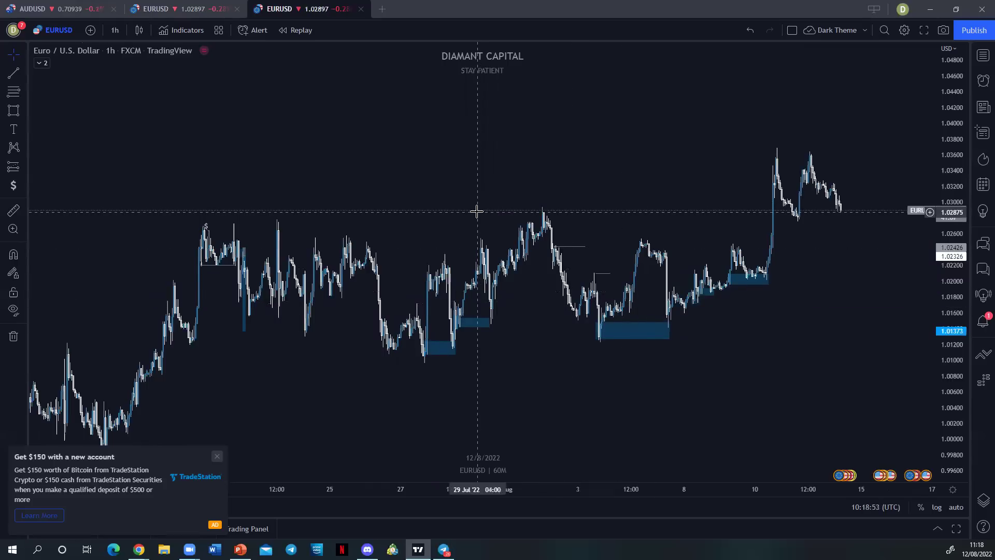
scroll(478, 213, "down", 1)
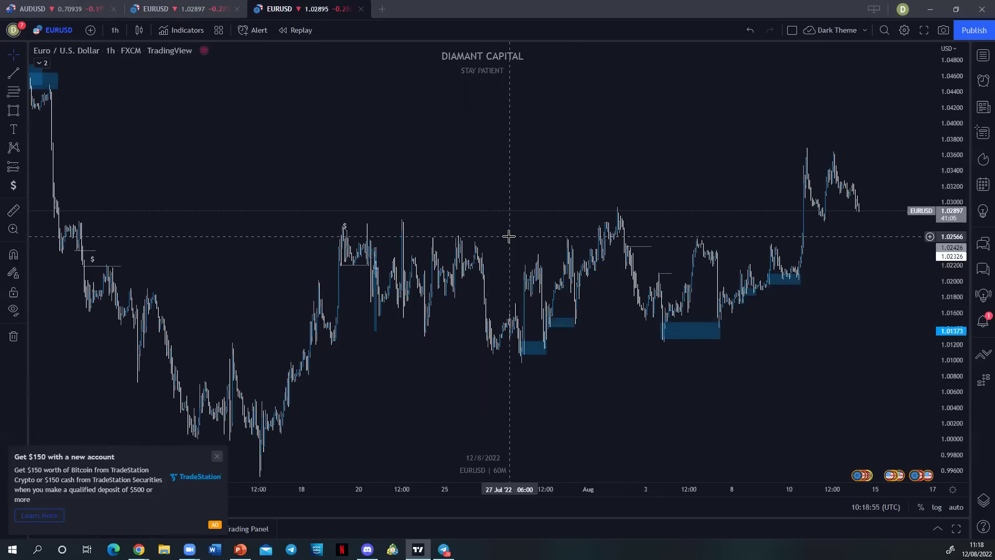
left_click_drag(180, 248, 380, 149)
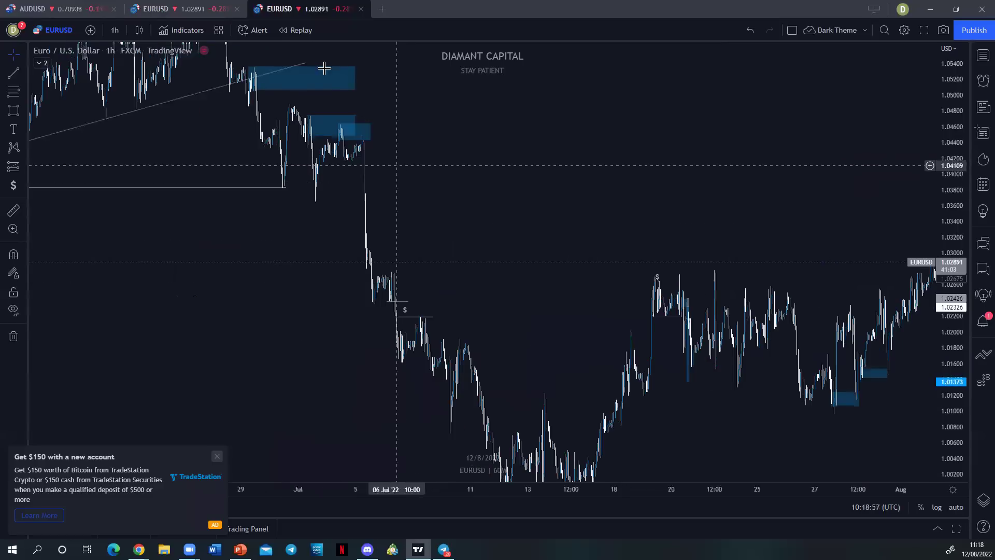
left_click_drag(715, 224, 394, 147)
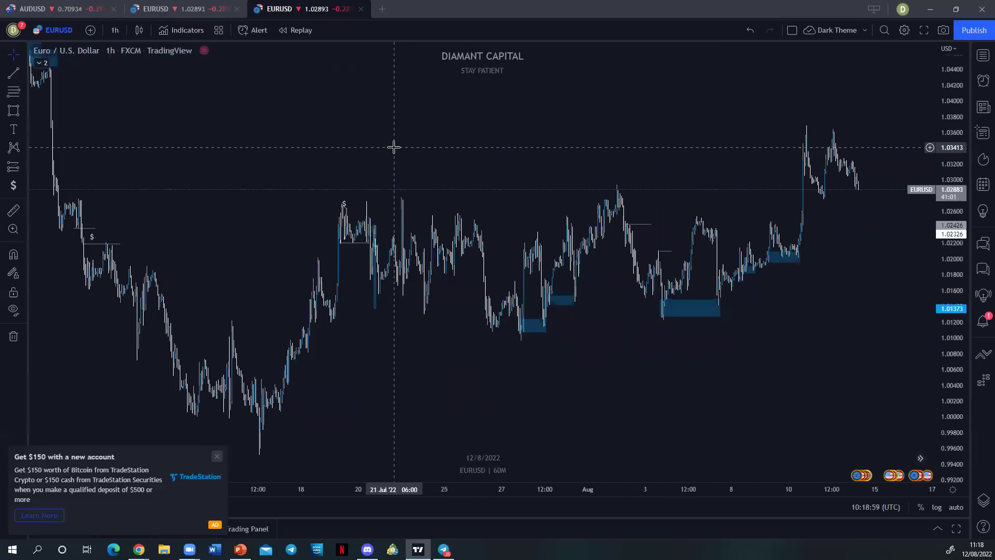
Step: Minimize the charts and switch to Chrome to show the Diamant Capital 15K discount post on Instagram
left_click(929, 12)
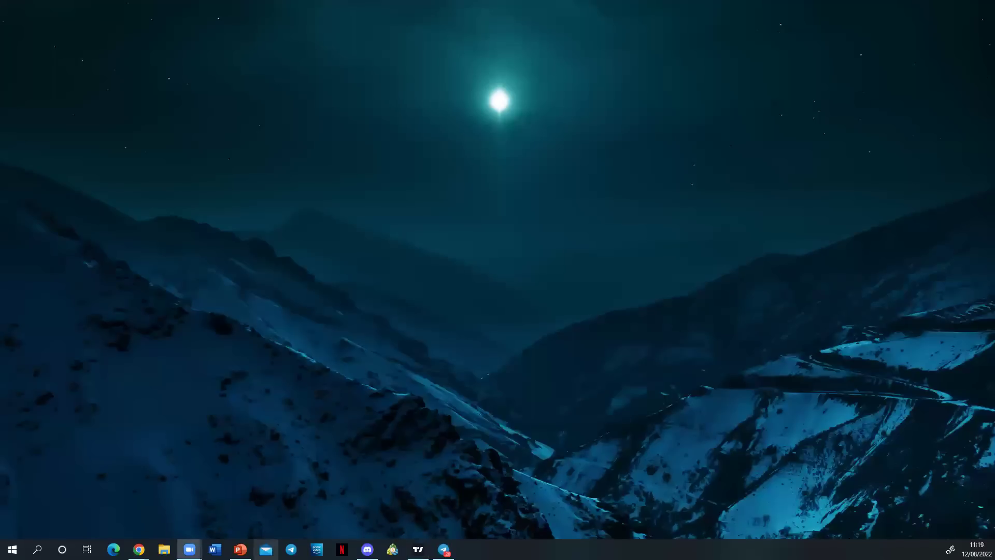
mouse_move(138, 549)
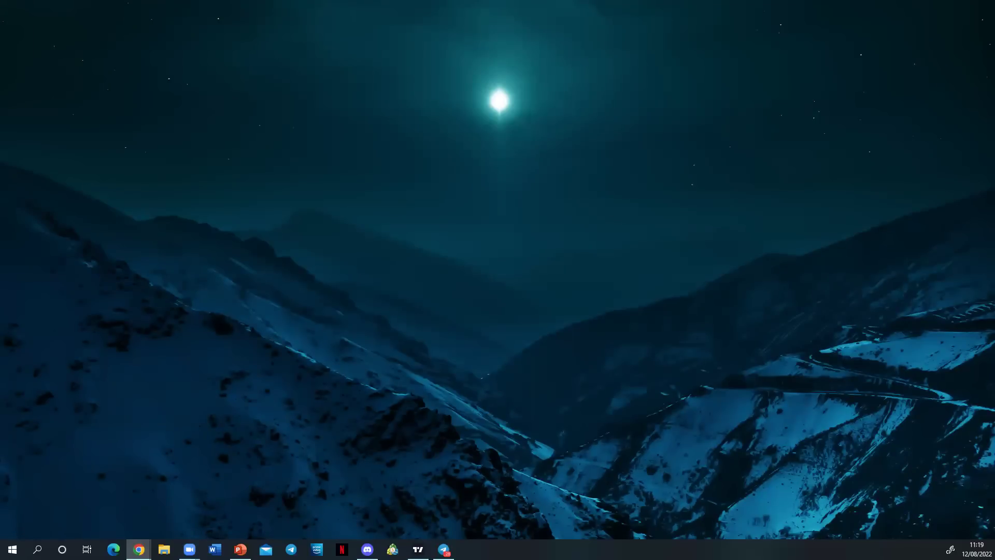
key("alt+Tab")
left_click(216, 13)
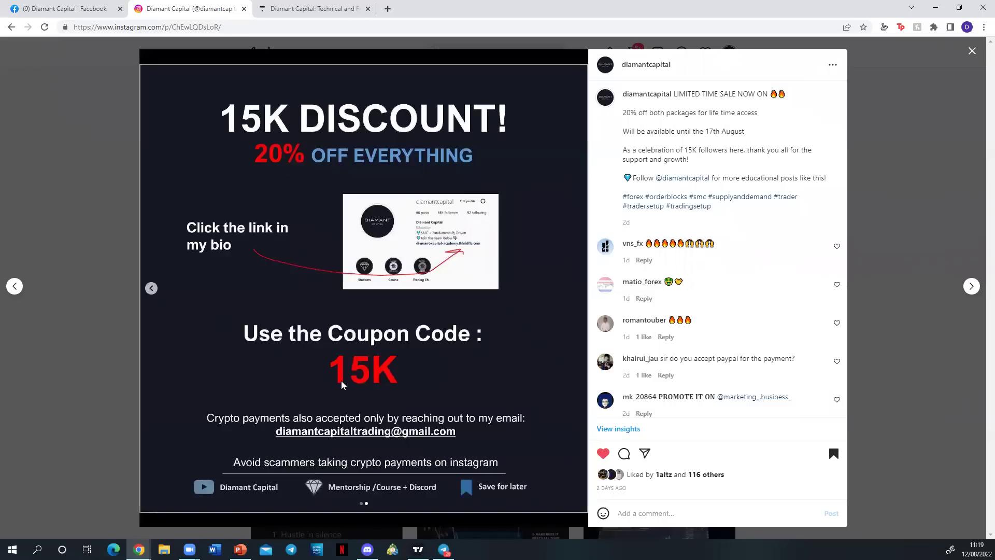
Step: View the discount post's pricing slide and close the post to show the header of the diamantcapital profile
left_click(151, 288)
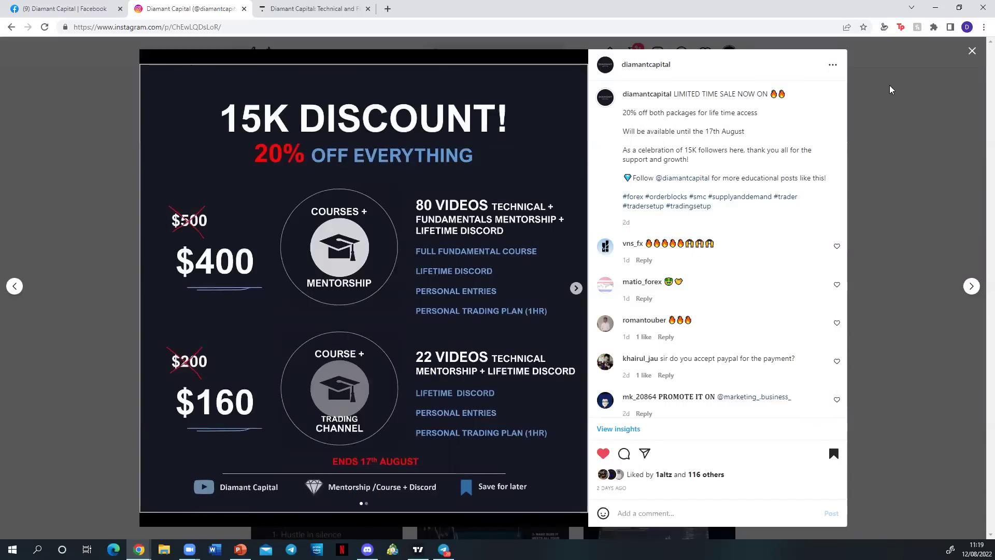
left_click(971, 53)
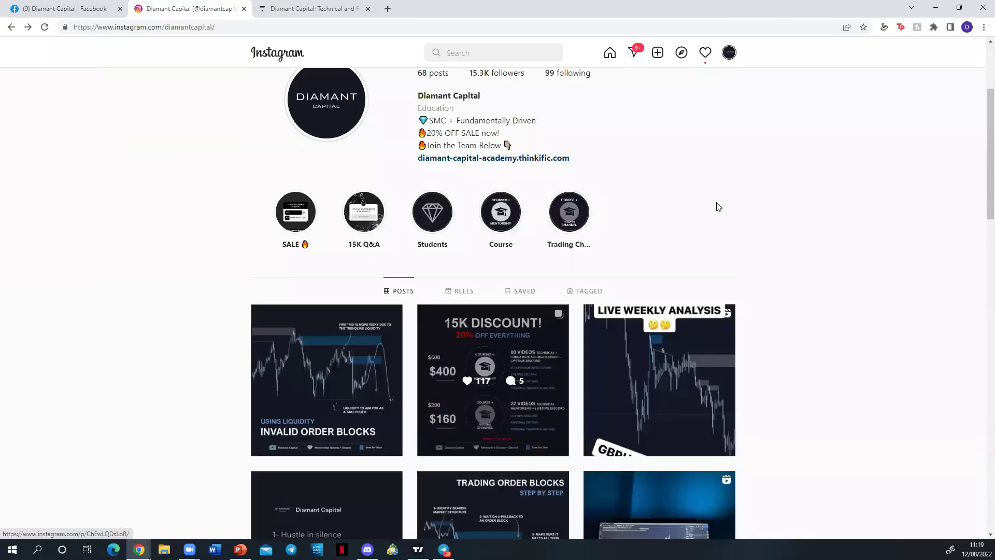
scroll(670, 173, "up", 3)
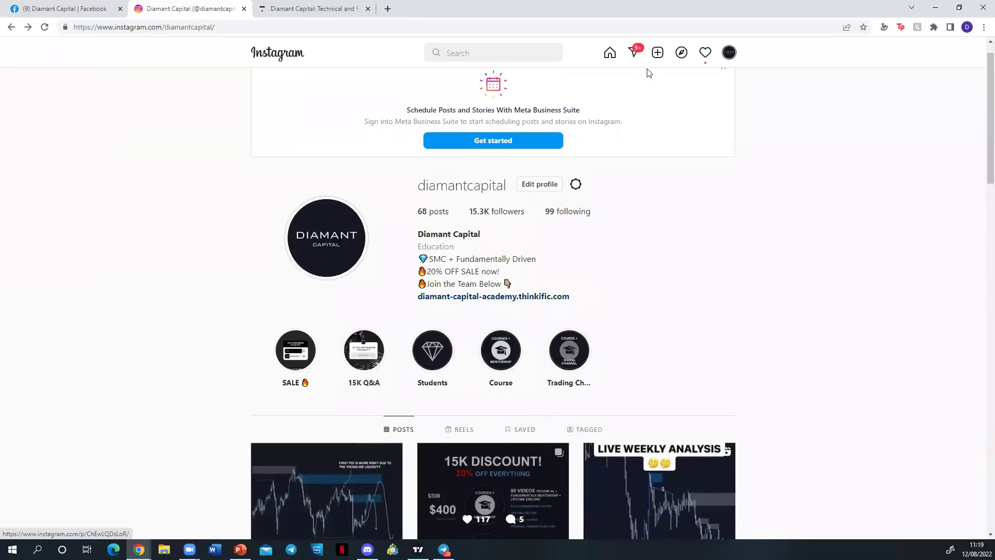